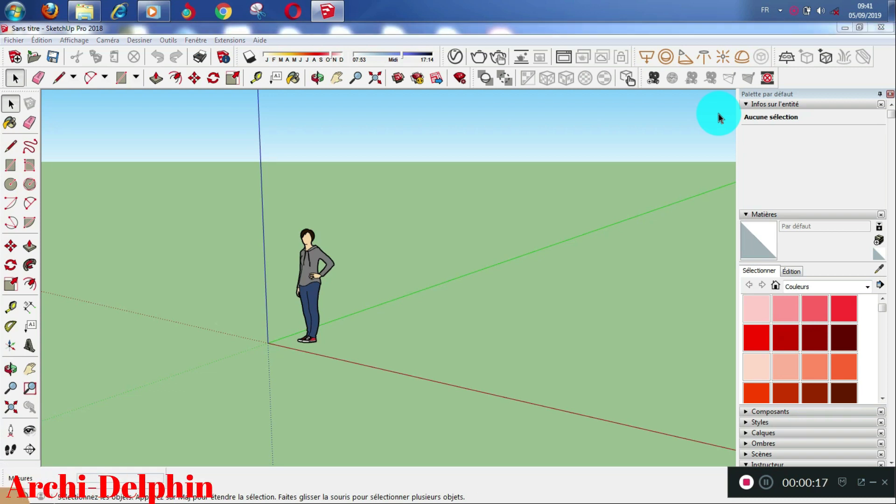
Step: Close the recurring Windows colour-scheme warning so the untitled model with the standing figure shows
{"action": "left_click", "coordinate": [591, 145]}
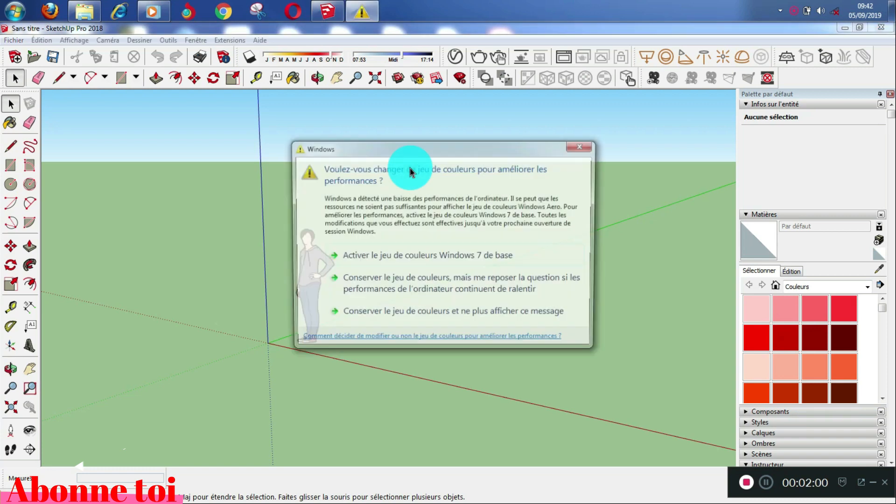
{"action": "left_click", "coordinate": [580, 145]}
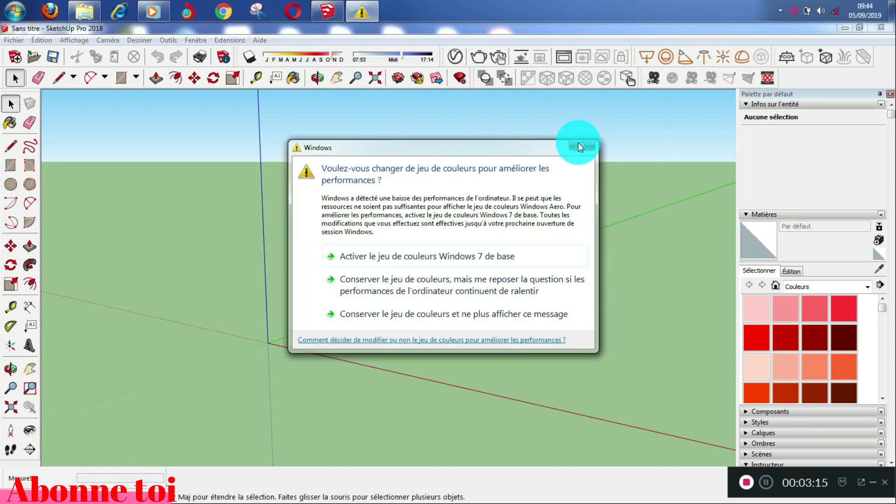
{"action": "left_click", "coordinate": [581, 146]}
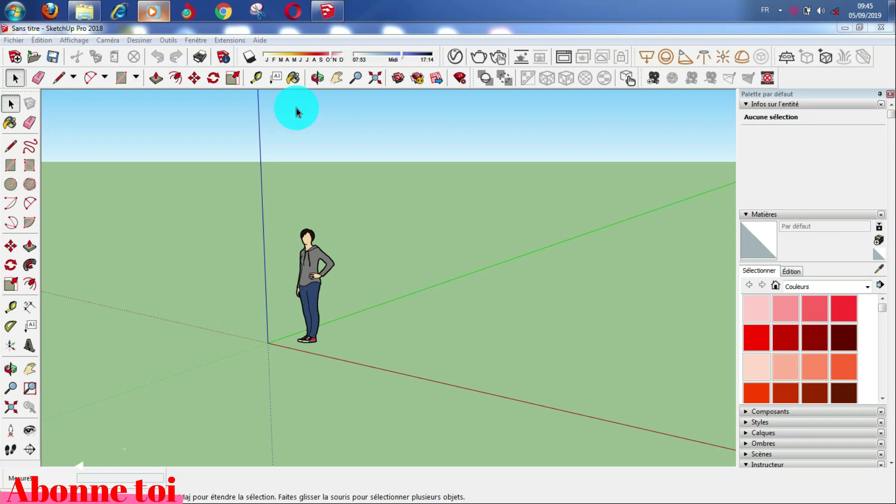
{"action": "left_click", "coordinate": [76, 40]}
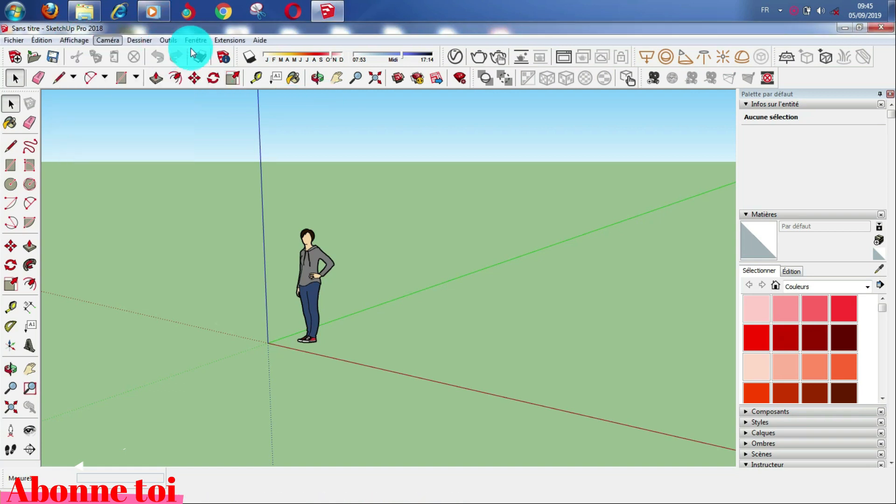
{"action": "left_click", "coordinate": [304, 41]}
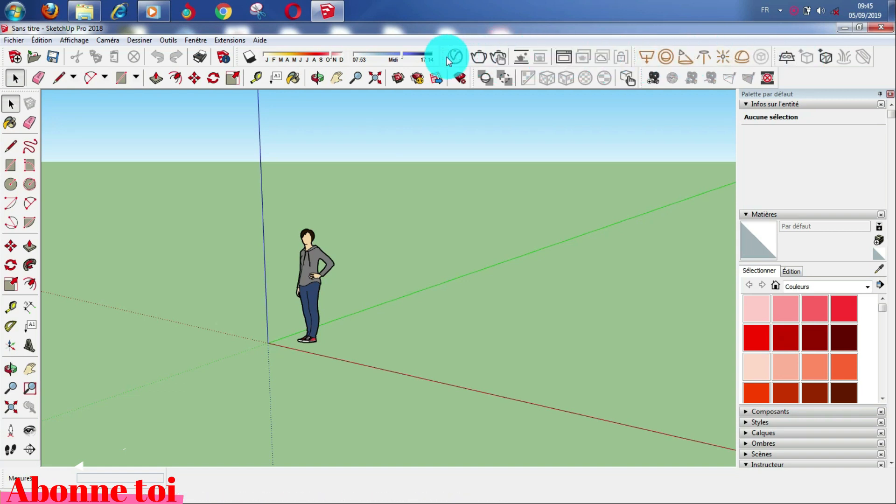
{"action": "left_click_drag", "start_coordinate": [440, 57], "coordinate": [438, 126]}
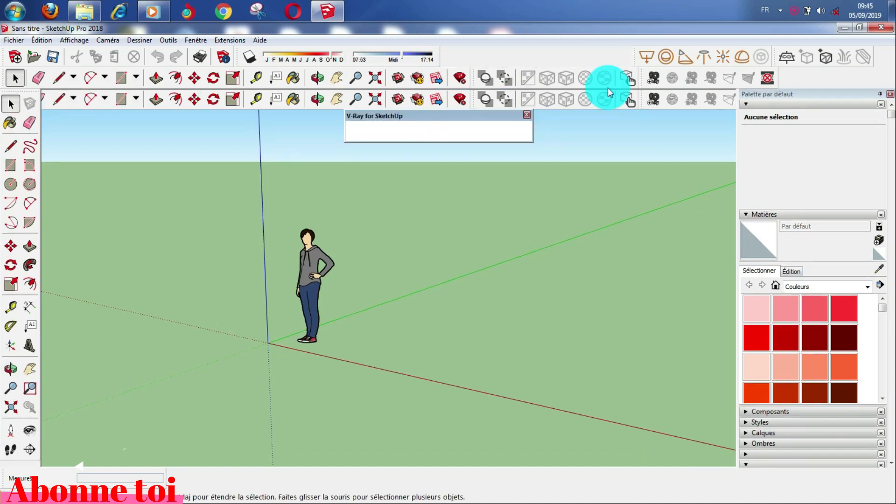
{"action": "left_click_drag", "start_coordinate": [632, 56], "coordinate": [589, 135]}
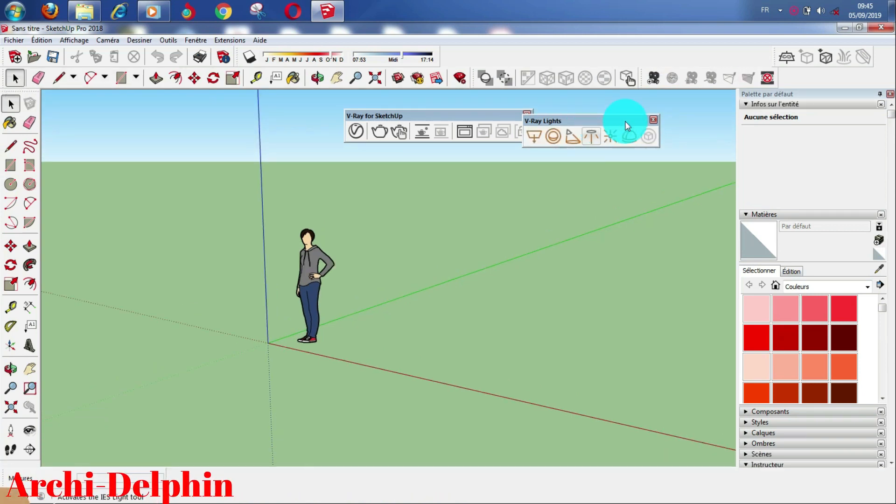
{"action": "left_click_drag", "start_coordinate": [770, 55], "coordinate": [692, 133]}
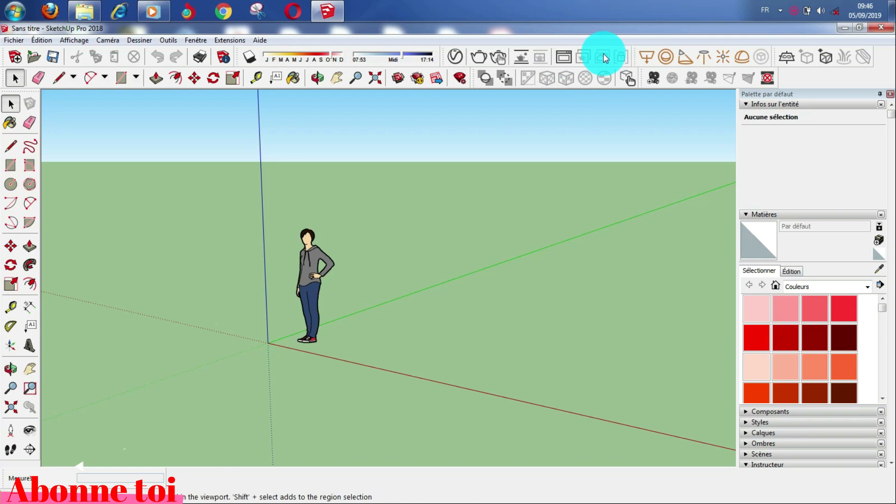
Step: Dismiss the colour-scheme warning and bring up the V-Ray Asset Editor from the V-Ray toolbar
{"action": "left_click", "coordinate": [456, 57]}
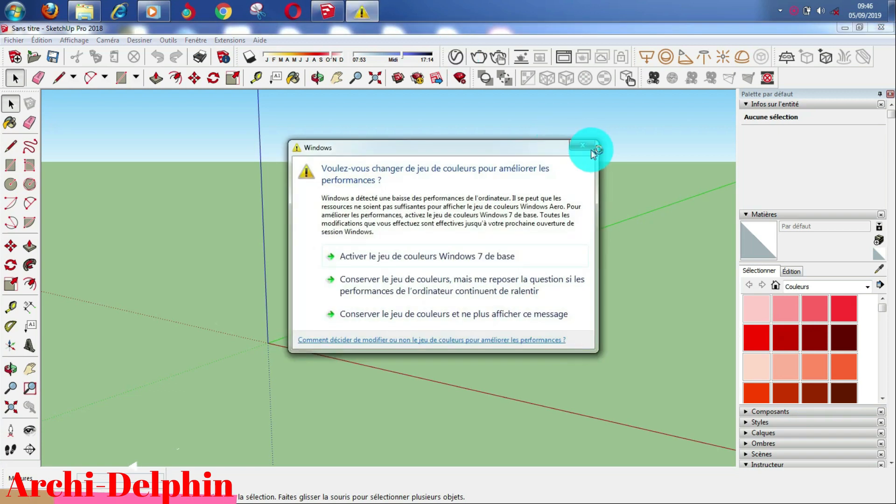
{"action": "left_click", "coordinate": [590, 148]}
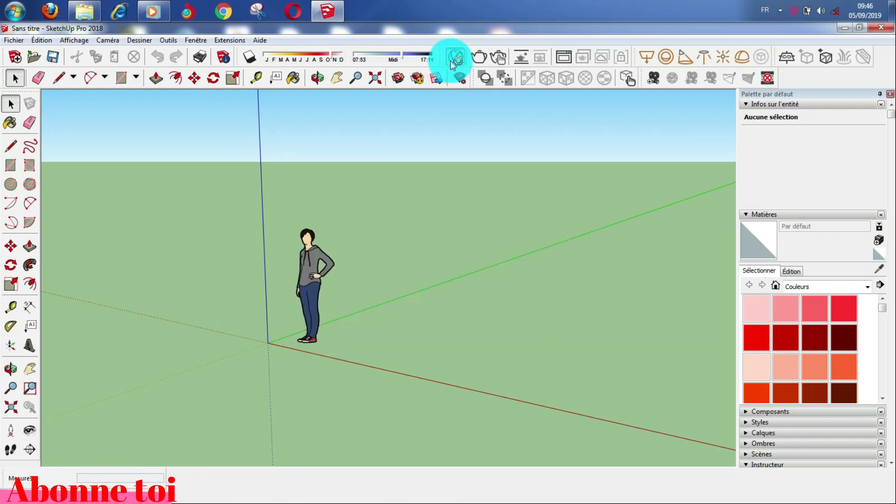
{"action": "left_click", "coordinate": [452, 63]}
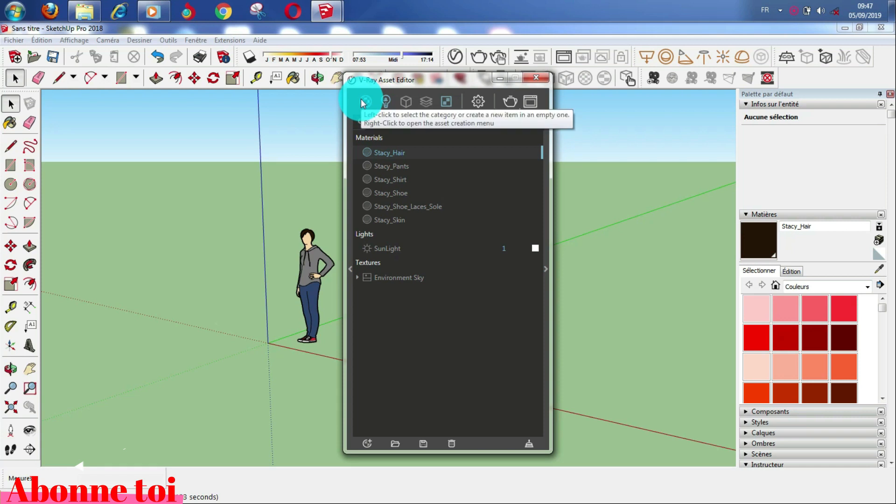
Step: Browse the Lights, Geometry, Render Elements and Textures lists, ending on render settings: CPU, Progressive, Medium
{"action": "left_click", "coordinate": [385, 102]}
{"action": "right_click", "coordinate": [403, 102]}
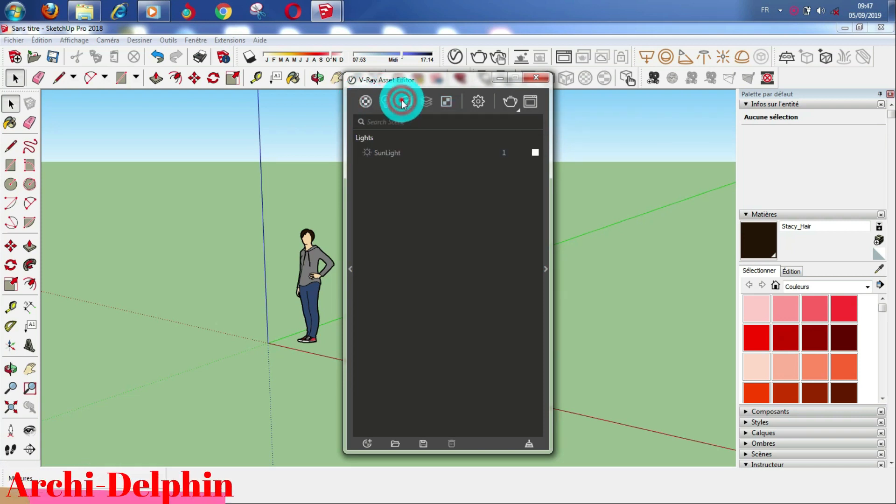
{"action": "left_click", "coordinate": [423, 100]}
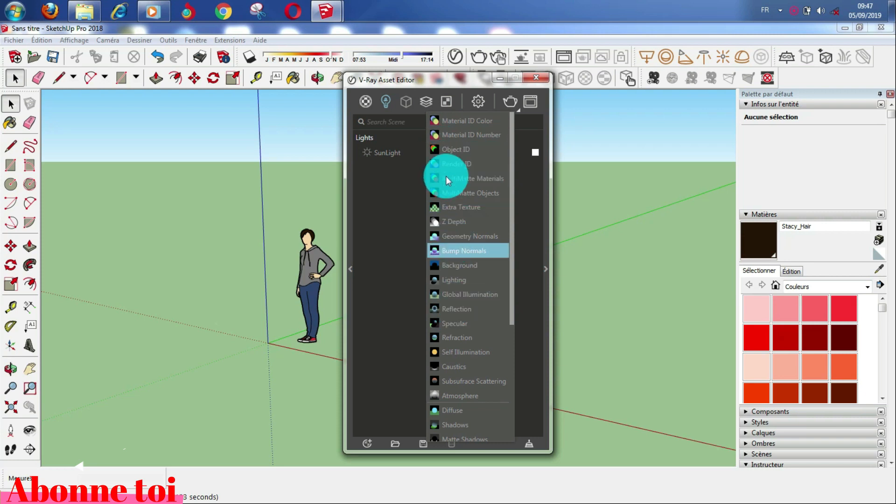
{"action": "left_click", "coordinate": [444, 106]}
{"action": "left_click", "coordinate": [444, 106]}
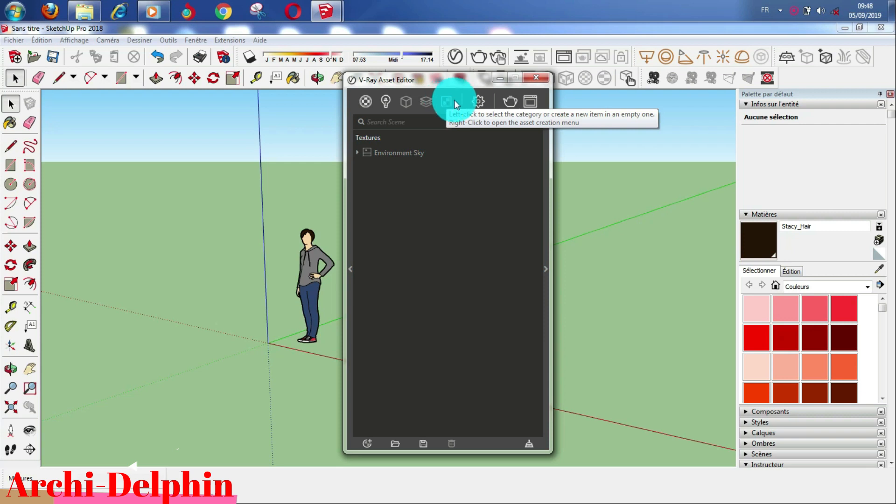
{"action": "left_click", "coordinate": [478, 101]}
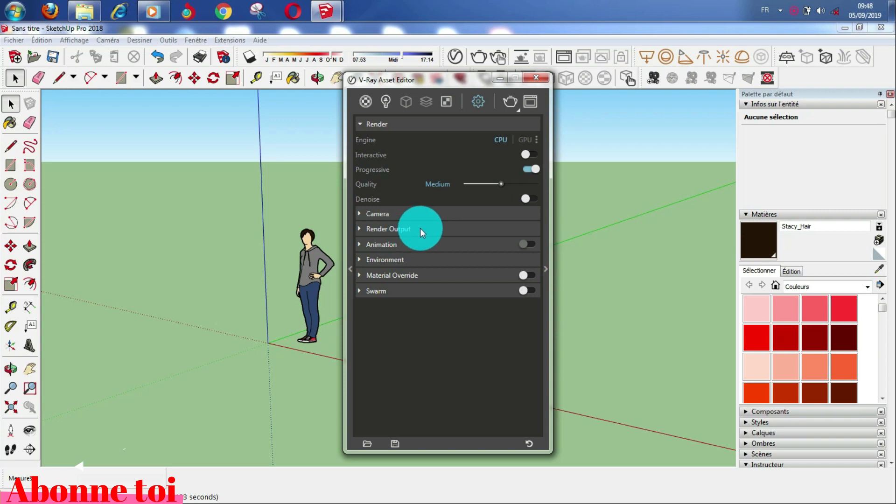
Step: Go through Render Elements and Geometry back to the Lights list holding only SunLight, dismissing the warning
{"action": "left_click", "coordinate": [426, 102]}
{"action": "left_click", "coordinate": [409, 101]}
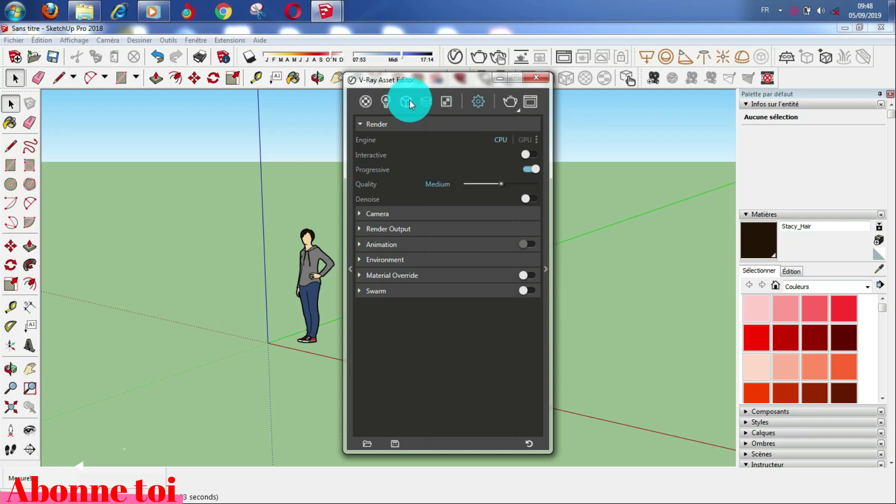
{"action": "left_click", "coordinate": [388, 98]}
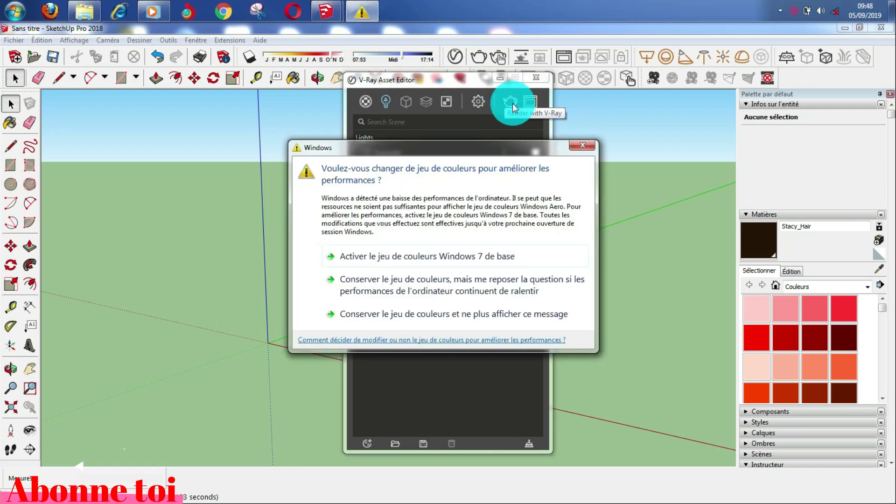
{"action": "left_click", "coordinate": [587, 145]}
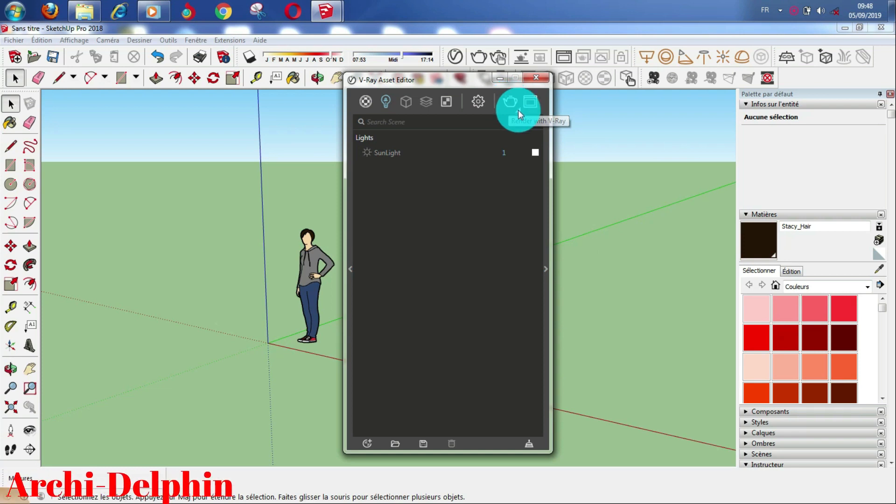
{"action": "mouse_move", "coordinate": [519, 114]}
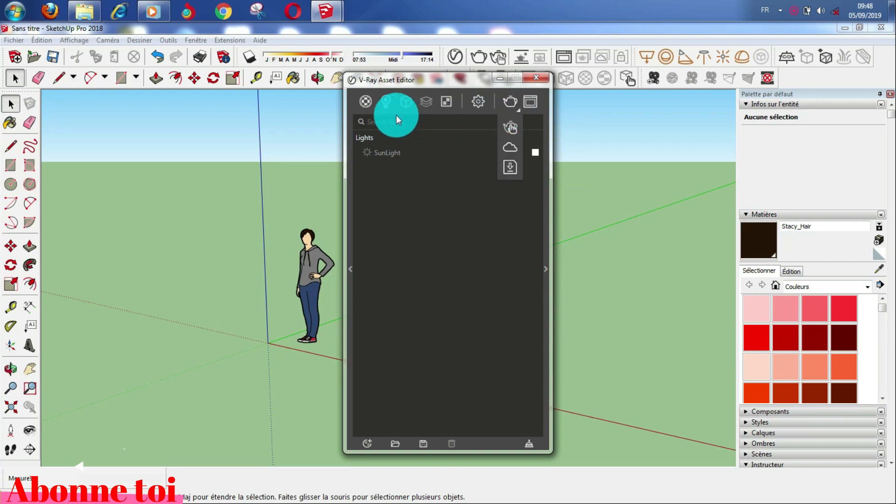
Step: Show the six Stacy materials in the Asset Editor and move the editor left of the viewport
{"action": "left_click", "coordinate": [364, 103]}
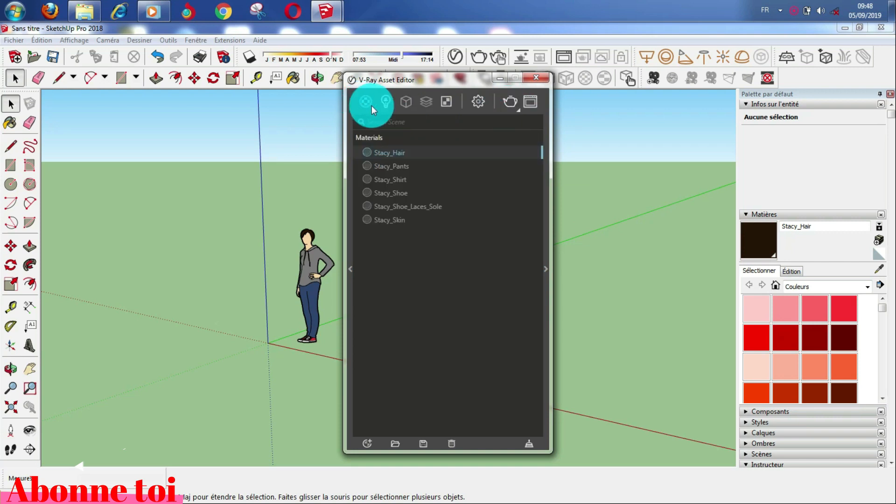
{"action": "left_click_drag", "start_coordinate": [422, 78], "coordinate": [178, 64]}
Step: Draw a rectangle on the ground beside the standing figure
{"action": "left_click", "coordinate": [9, 167]}
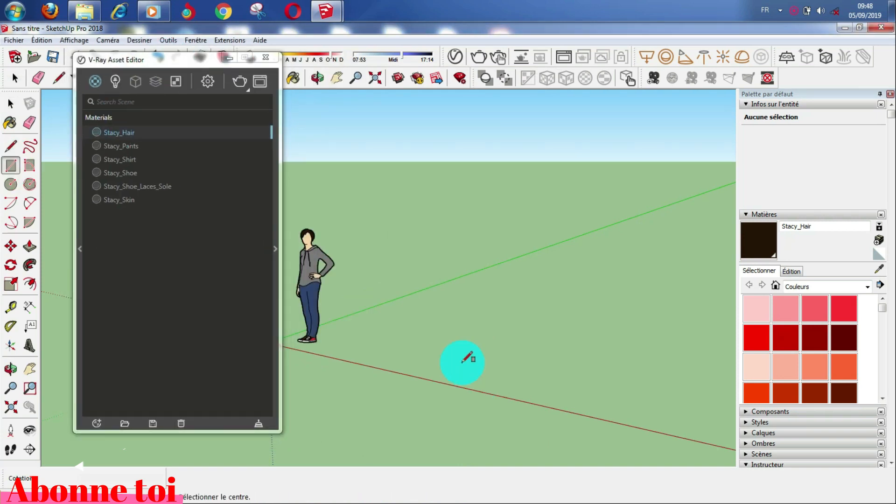
{"action": "left_click", "coordinate": [447, 377]}
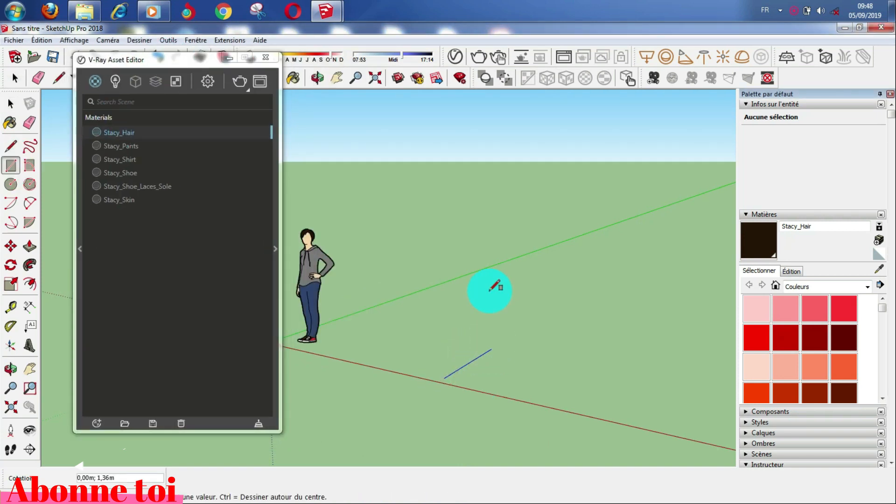
{"action": "scroll", "coordinate": [491, 298], "scroll_direction": "down", "scroll_amount": 2}
{"action": "scroll", "coordinate": [494, 327], "scroll_direction": "up", "scroll_amount": 2}
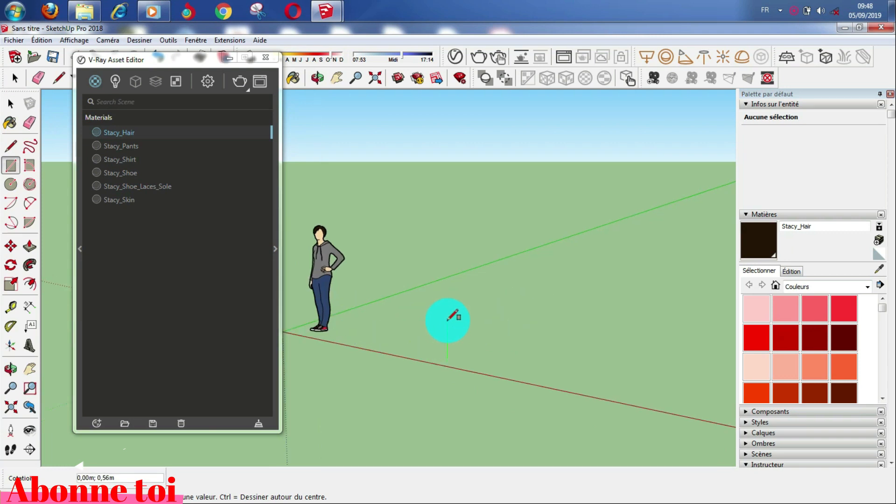
{"action": "left_click", "coordinate": [413, 330]}
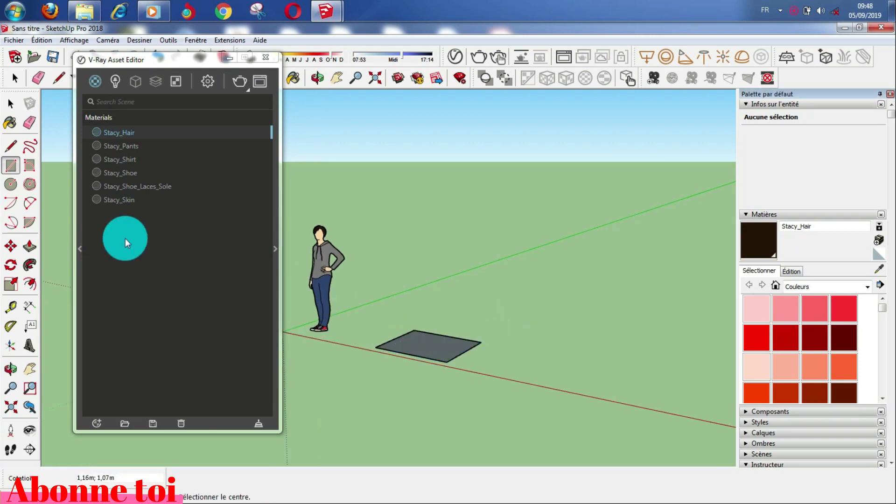
Step: Push/pull the rectangle up into a box 1,57m tall
{"action": "left_click", "coordinate": [29, 246]}
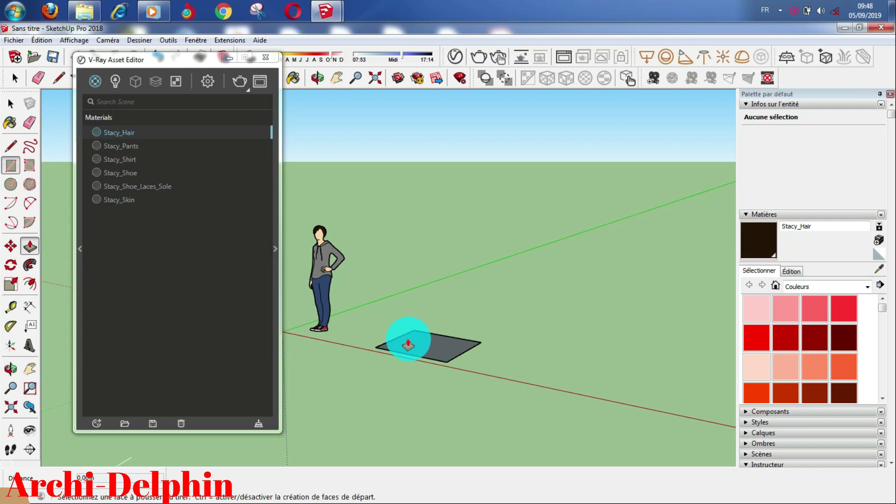
{"action": "left_click", "coordinate": [407, 340]}
{"action": "left_click", "coordinate": [431, 220]}
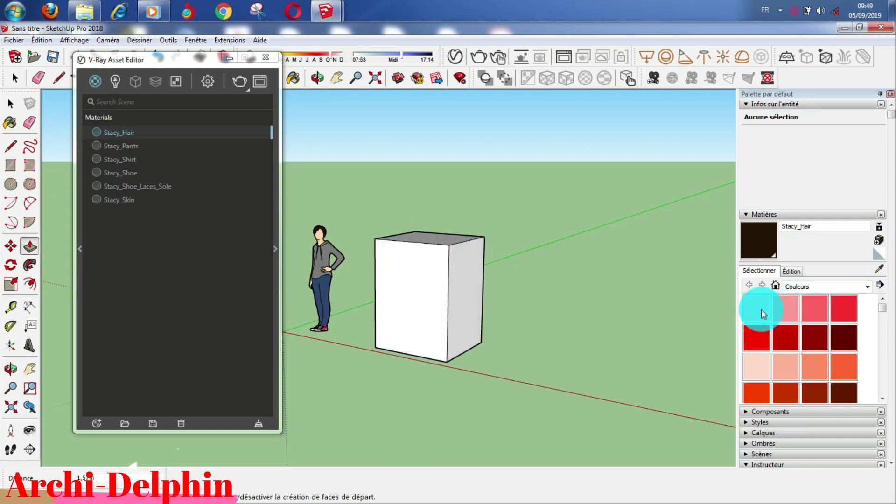
{"action": "scroll", "coordinate": [764, 313], "scroll_direction": "down", "scroll_amount": 4}
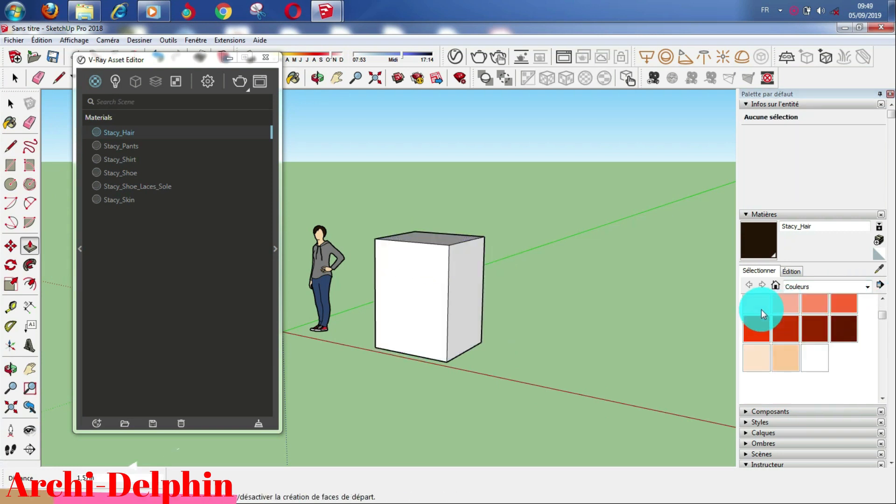
Step: Paint the whole box with Brique antique 01 from the Brique, bardage et revêtement category, then deselect
{"action": "left_click", "coordinate": [796, 285]}
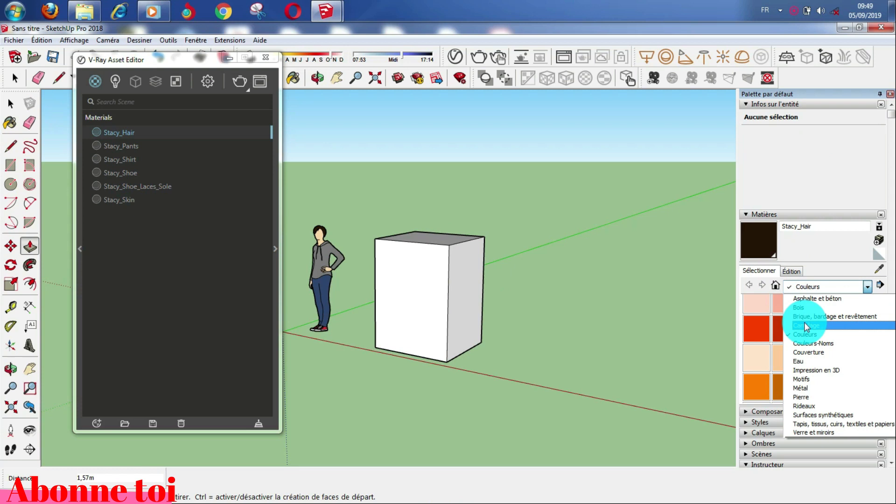
{"action": "left_click", "coordinate": [805, 318]}
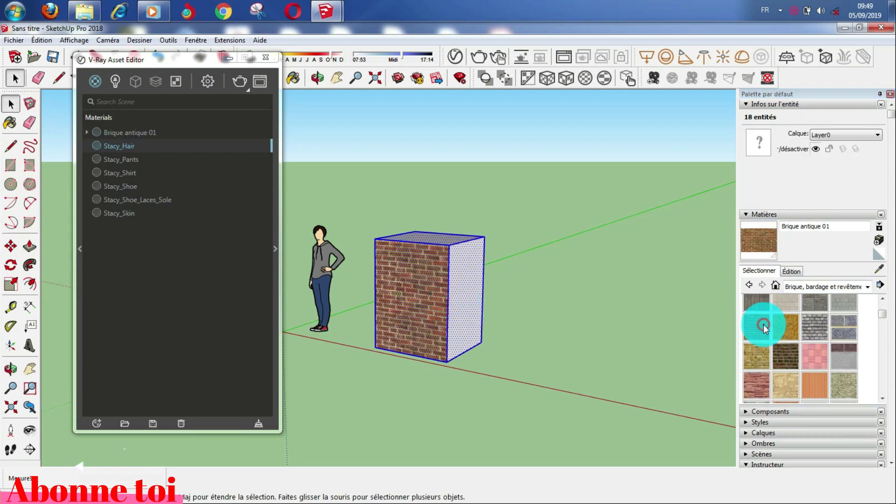
{"action": "left_click", "coordinate": [419, 277]}
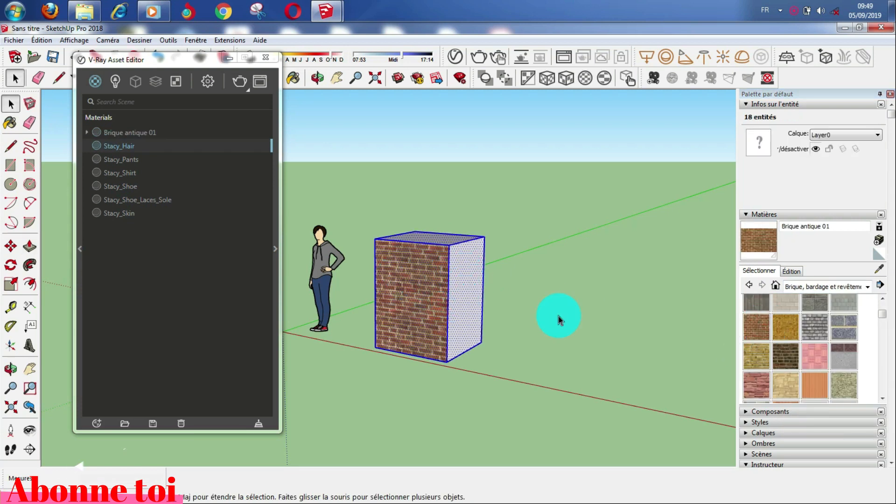
{"action": "left_click", "coordinate": [749, 322]}
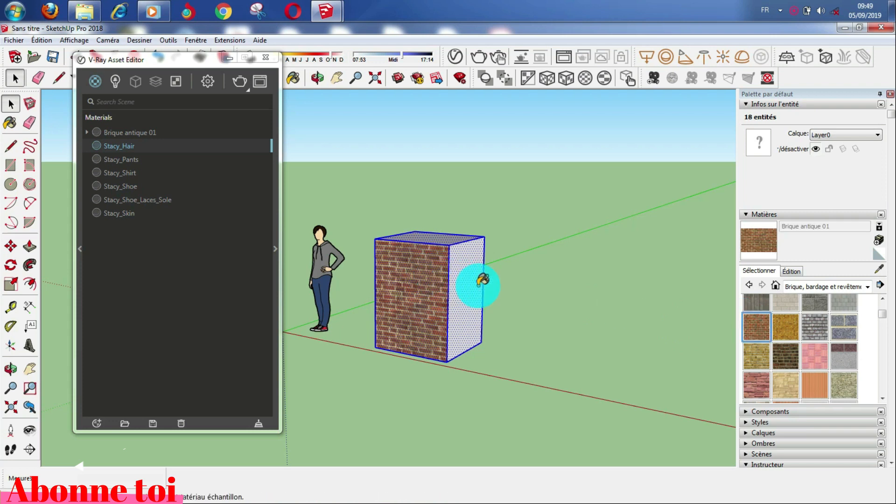
{"action": "left_click", "coordinate": [464, 279]}
{"action": "left_click", "coordinate": [7, 104]}
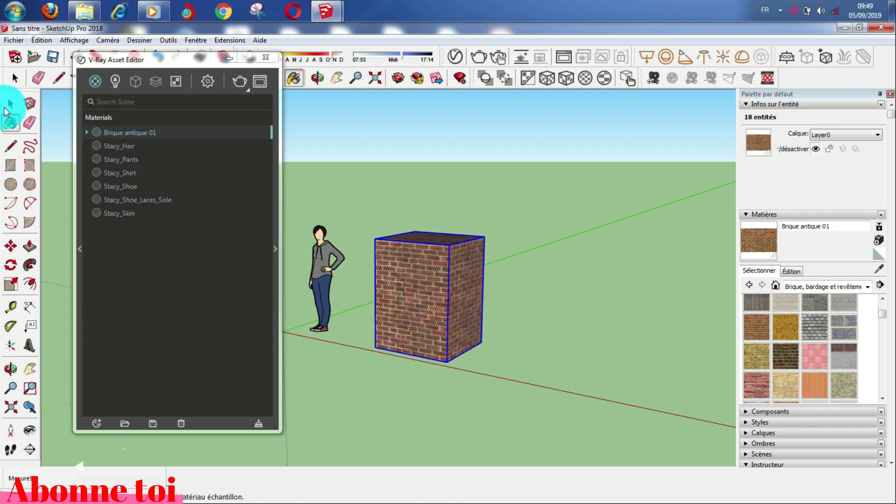
{"action": "left_click", "coordinate": [424, 367]}
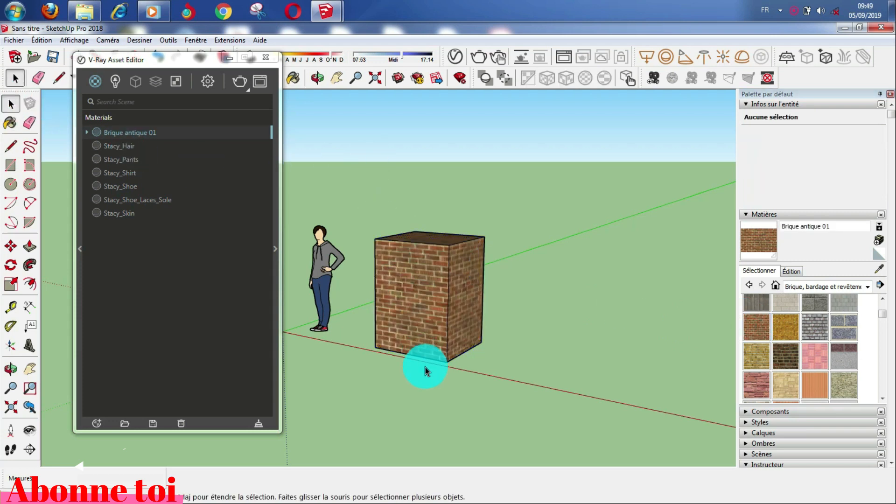
{"action": "scroll", "coordinate": [424, 368], "scroll_direction": "up", "scroll_amount": 2}
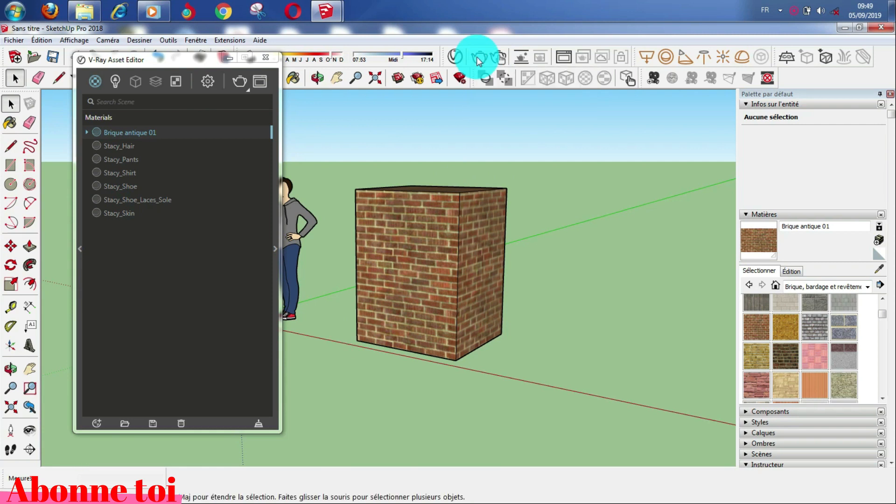
Step: Render the brick box with V-Ray, review the frame buffer, close it, and centre the Asset Editor
{"action": "left_click", "coordinate": [479, 59]}
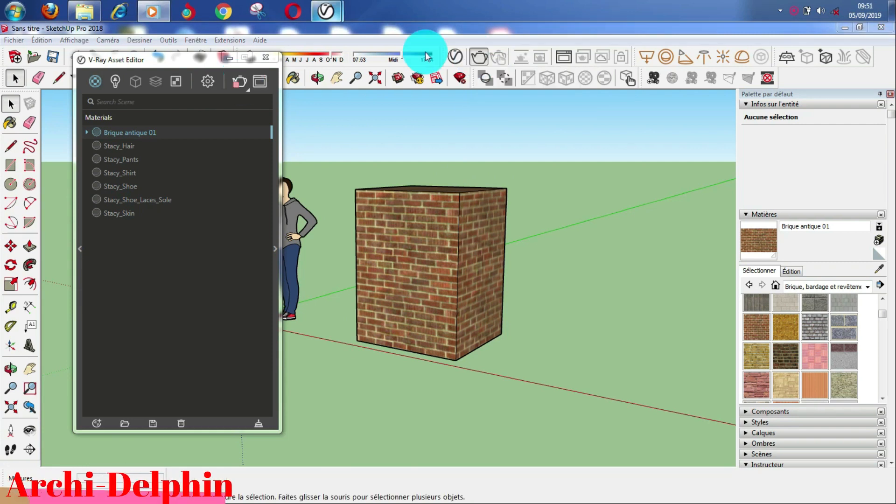
{"action": "left_click", "coordinate": [239, 78]}
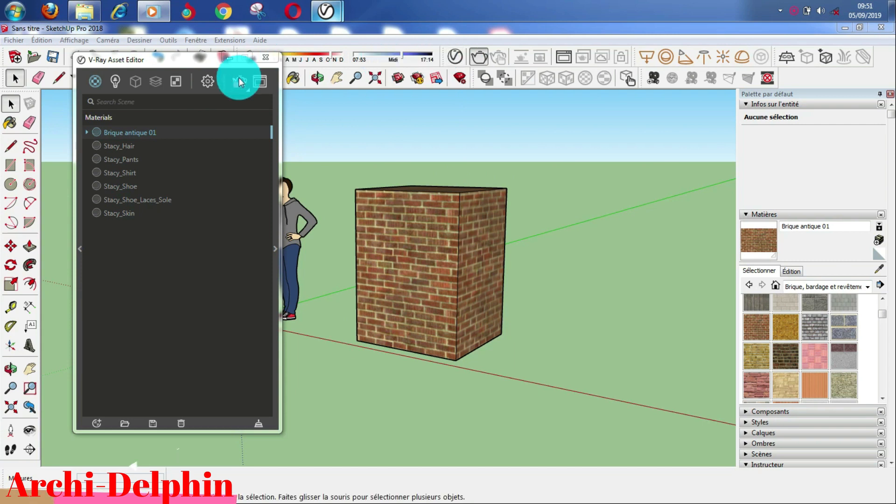
{"action": "left_click_drag", "start_coordinate": [396, 106], "coordinate": [488, 40]}
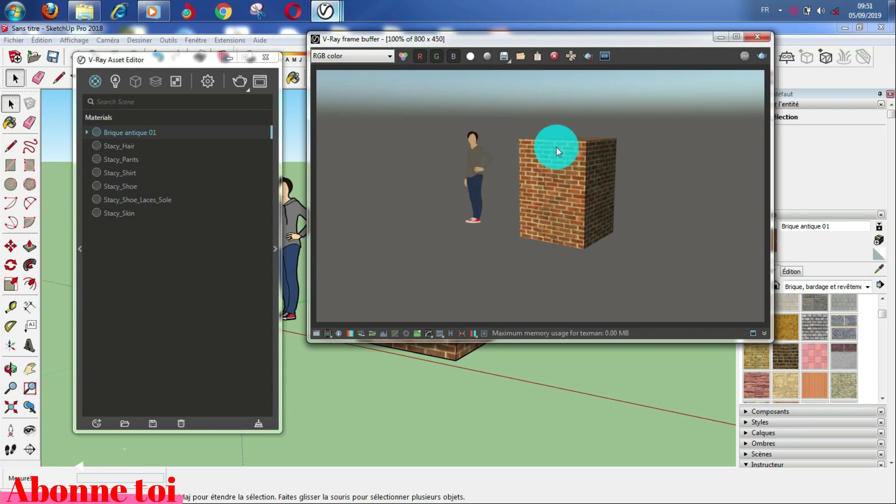
{"action": "left_click", "coordinate": [757, 37]}
{"action": "left_click_drag", "start_coordinate": [194, 59], "coordinate": [461, 41]}
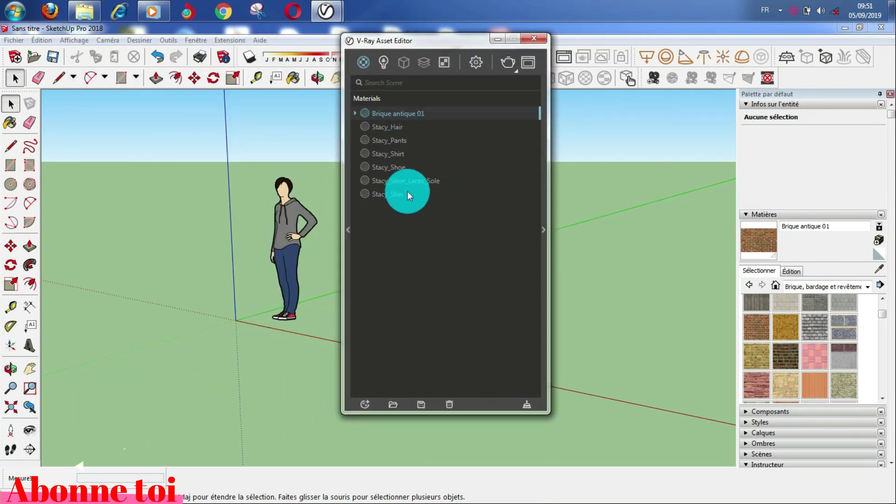
Step: Expand the material library and browse the Carpaint, Ceramic & Porcelain, Concrete and Emissive categories
{"action": "left_click", "coordinate": [346, 231]}
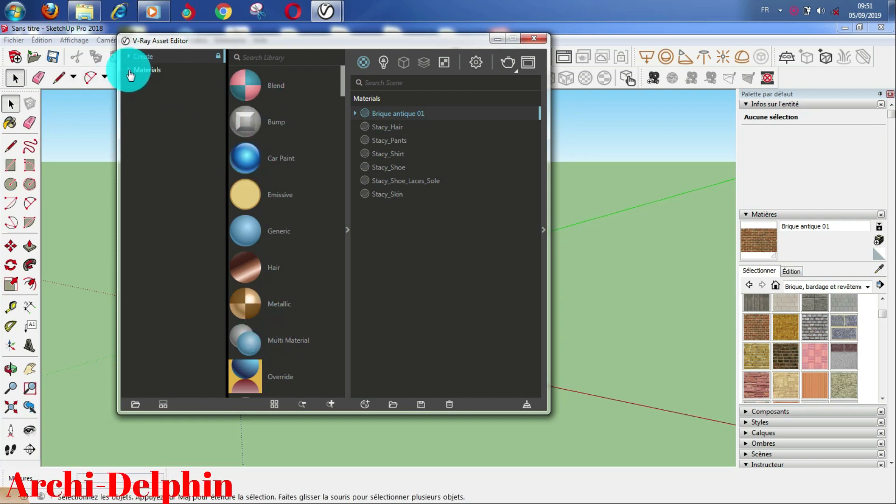
{"action": "left_click", "coordinate": [169, 72]}
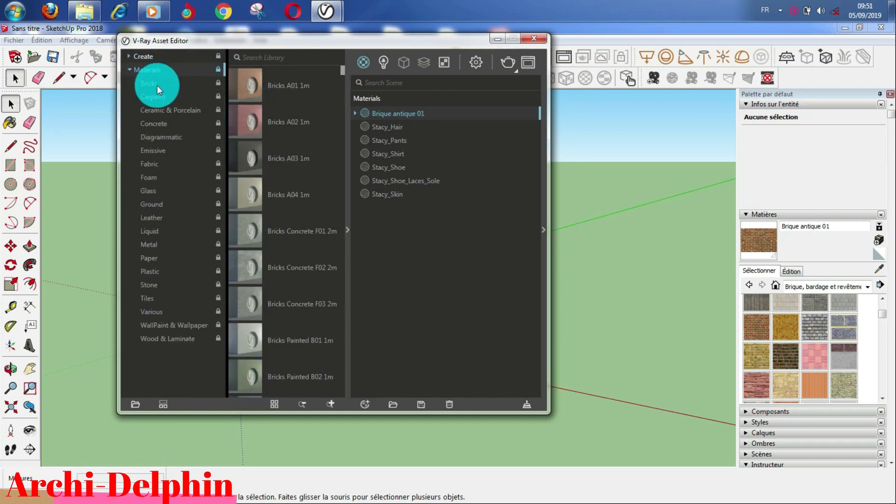
{"action": "left_click", "coordinate": [160, 97]}
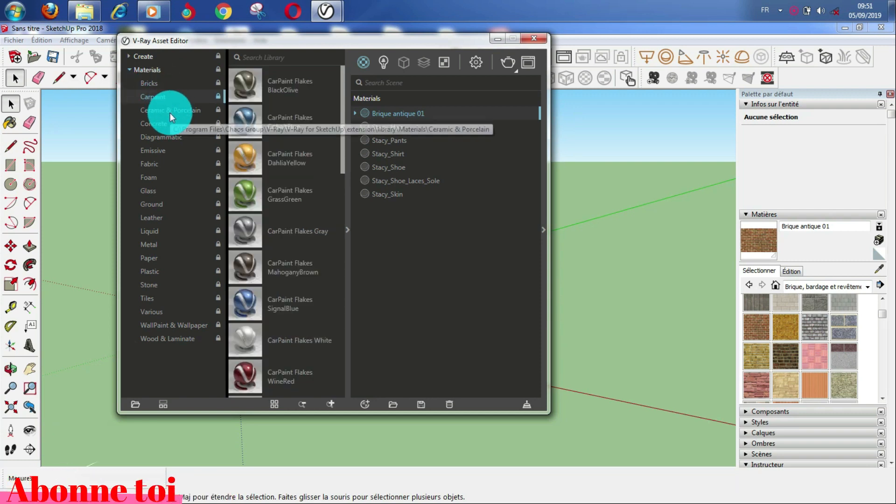
{"action": "left_click", "coordinate": [169, 112]}
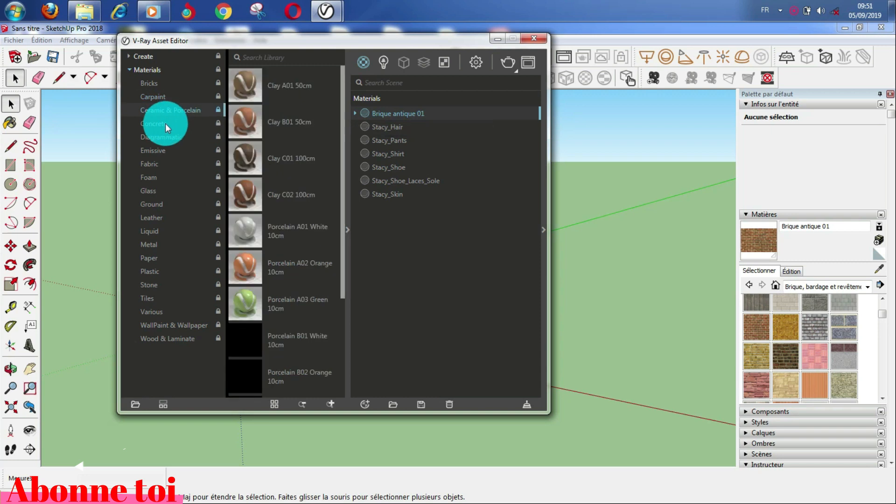
{"action": "left_click", "coordinate": [161, 124]}
{"action": "left_click", "coordinate": [161, 152]}
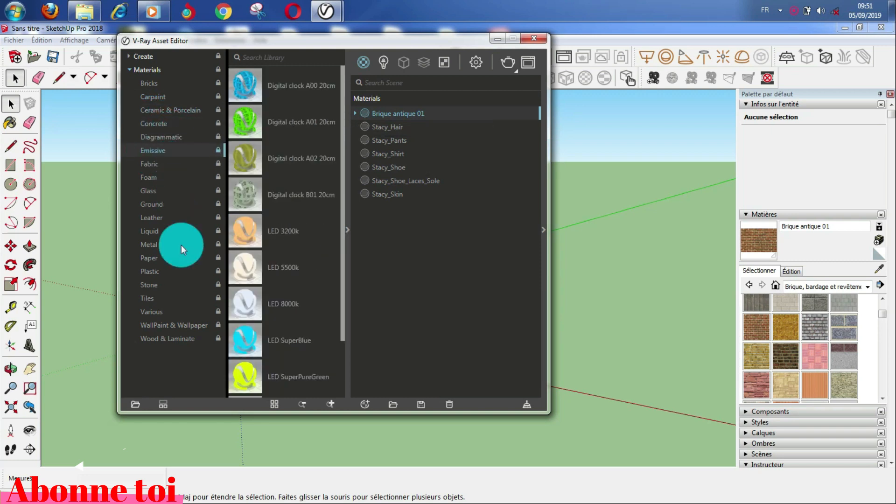
Step: Browse Wood & Laminate, Metal, Liquid and Glass, ending on Ground's gravel, sand and soil materials
{"action": "left_click", "coordinate": [173, 339]}
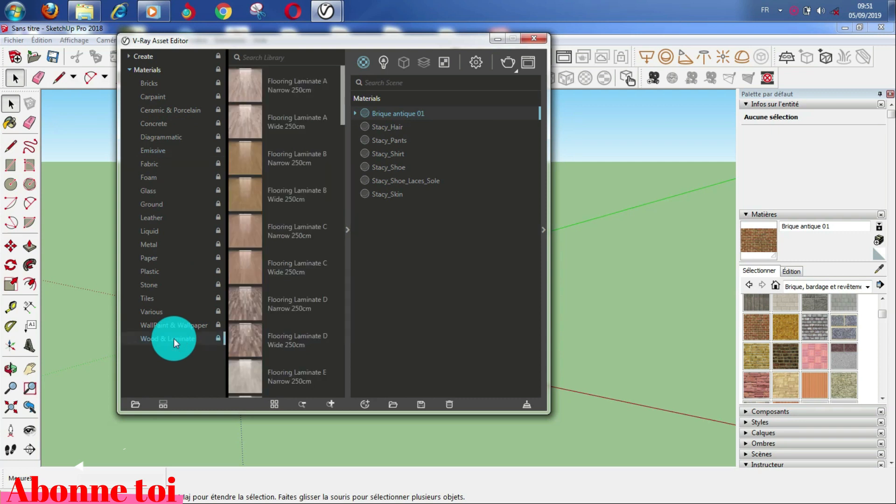
{"action": "left_click", "coordinate": [152, 245]}
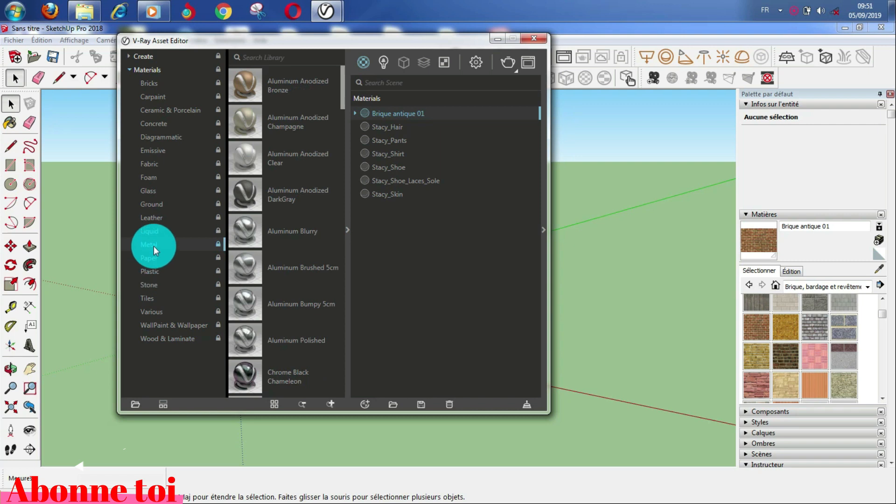
{"action": "left_click", "coordinate": [154, 231]}
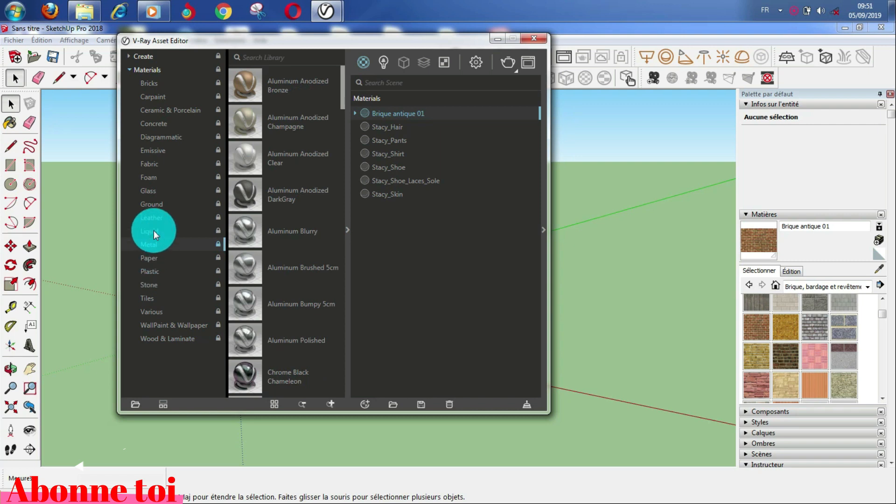
{"action": "left_click", "coordinate": [150, 192]}
{"action": "left_click", "coordinate": [153, 204]}
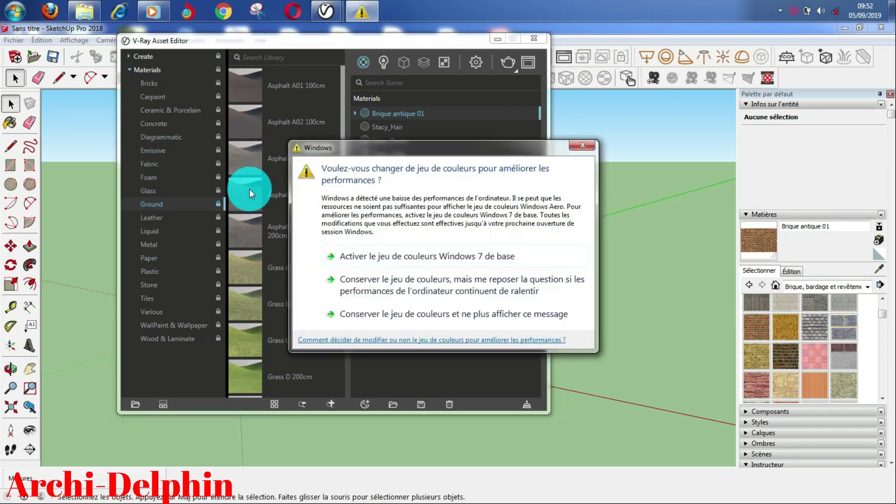
{"action": "left_click", "coordinate": [581, 145]}
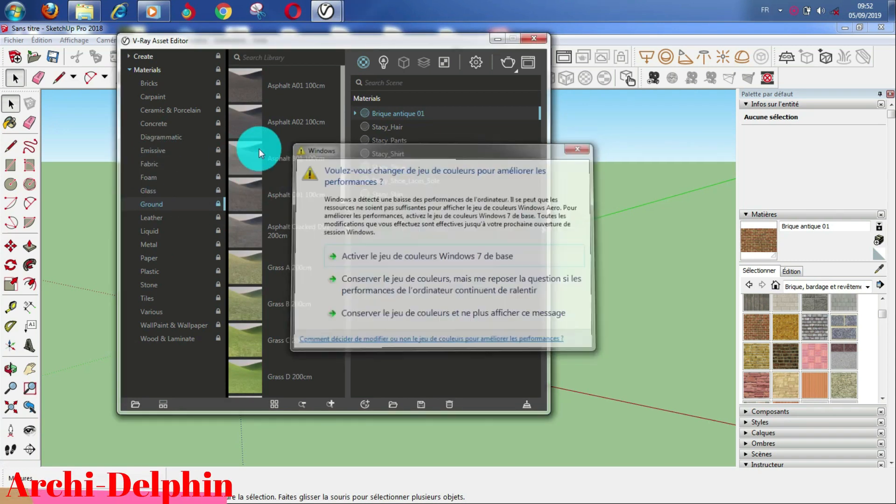
{"action": "scroll", "coordinate": [253, 167], "scroll_direction": "down", "scroll_amount": 10}
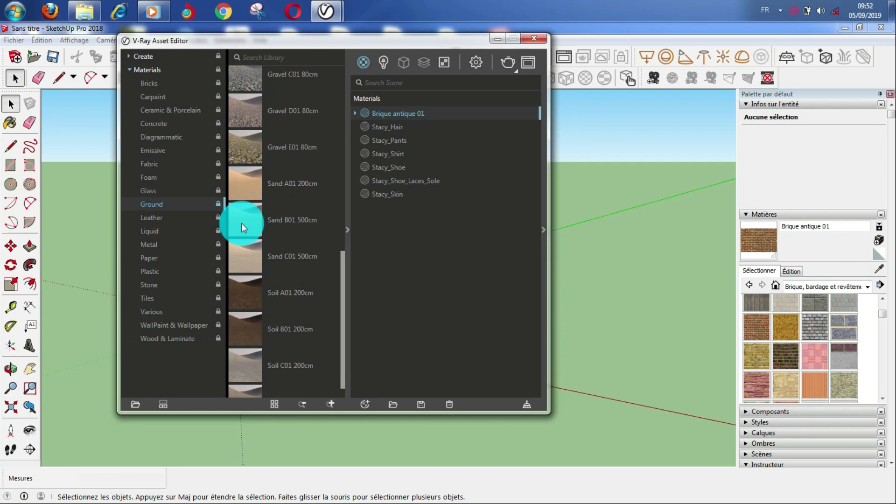
Step: Open material settings and select Brique antique 01 to view its V-Ray BRDF diffuse settings
{"action": "left_click", "coordinate": [544, 229]}
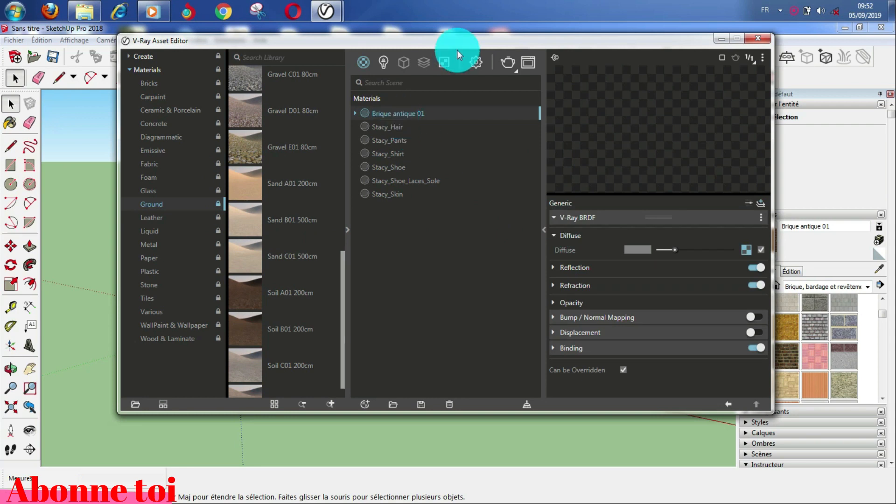
{"action": "mouse_move", "coordinate": [459, 44]}
{"action": "left_mouse_down"}
{"action": "mouse_move", "coordinate": [418, 101]}
{"action": "mouse_move", "coordinate": [399, 226]}
{"action": "left_mouse_up"}
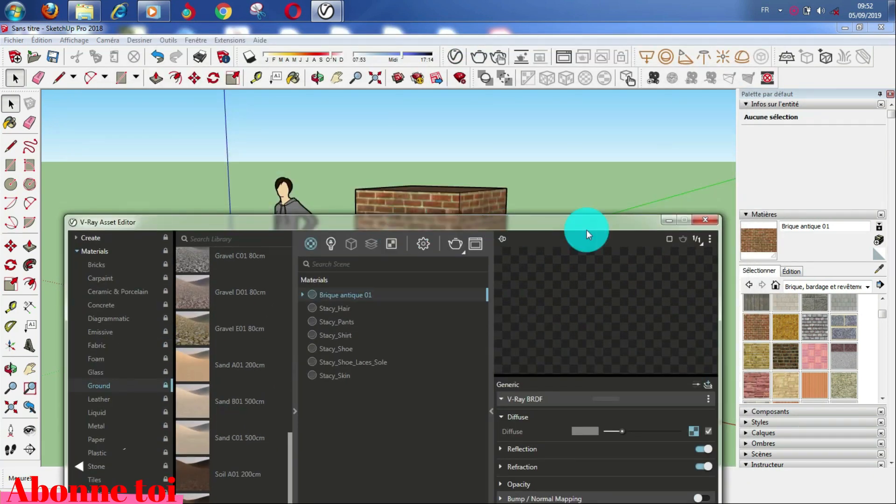
{"action": "left_click", "coordinate": [332, 309]}
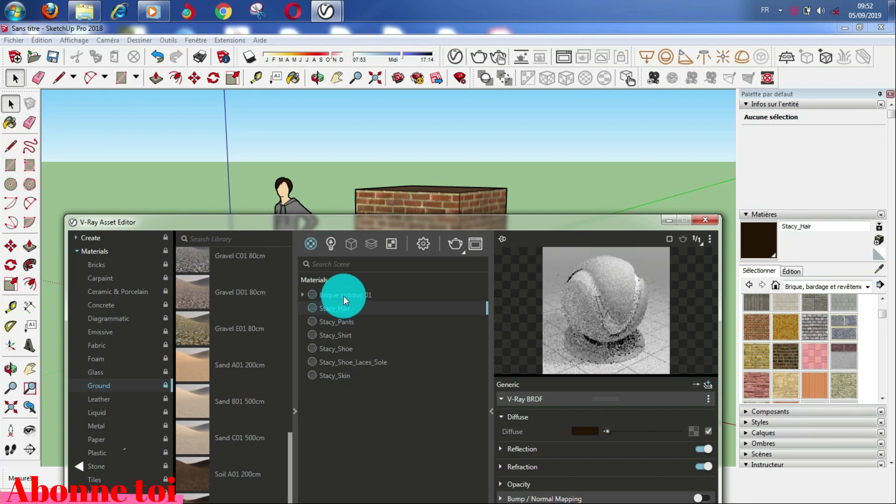
{"action": "left_click", "coordinate": [350, 294]}
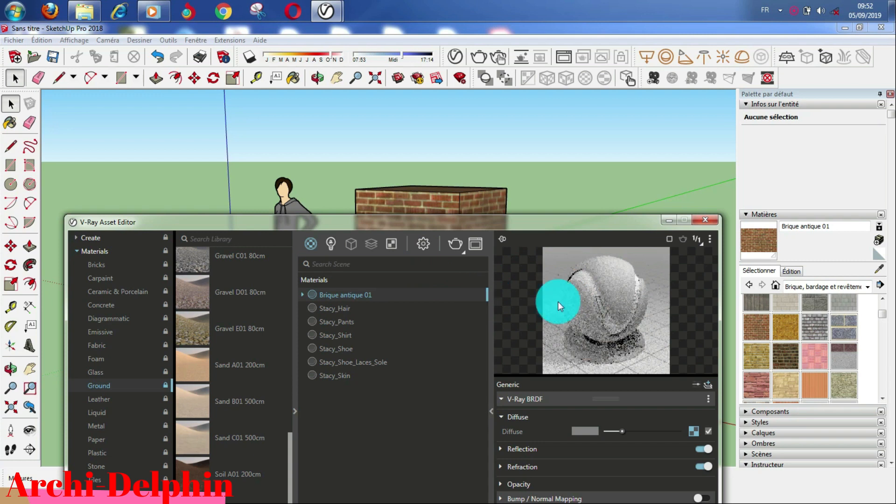
{"action": "left_click_drag", "start_coordinate": [444, 222], "coordinate": [429, 88]}
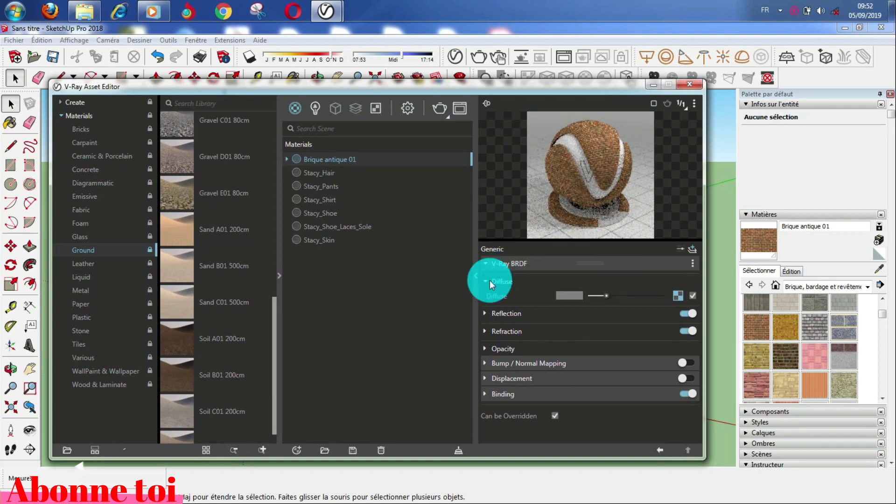
Step: Dismiss the BRDF and add-layer menus without choosing anything, then minimize the V-Ray Asset Editor
{"action": "left_click", "coordinate": [693, 265]}
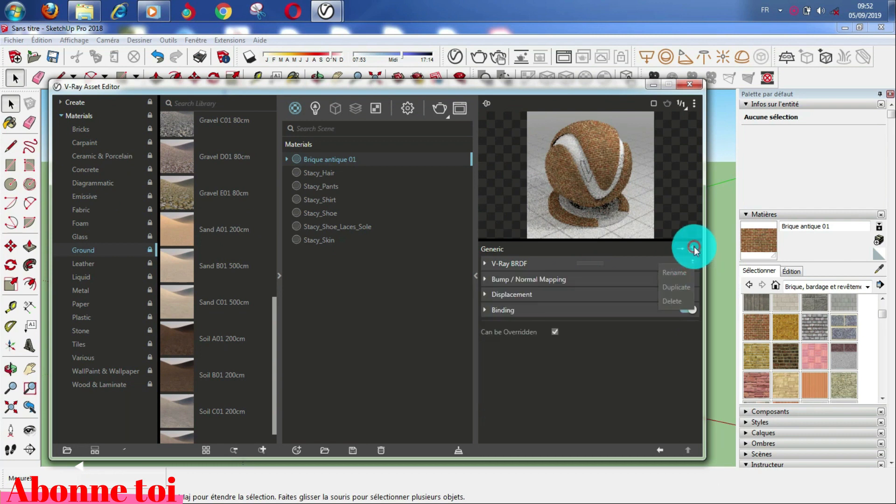
{"action": "left_click", "coordinate": [694, 247]}
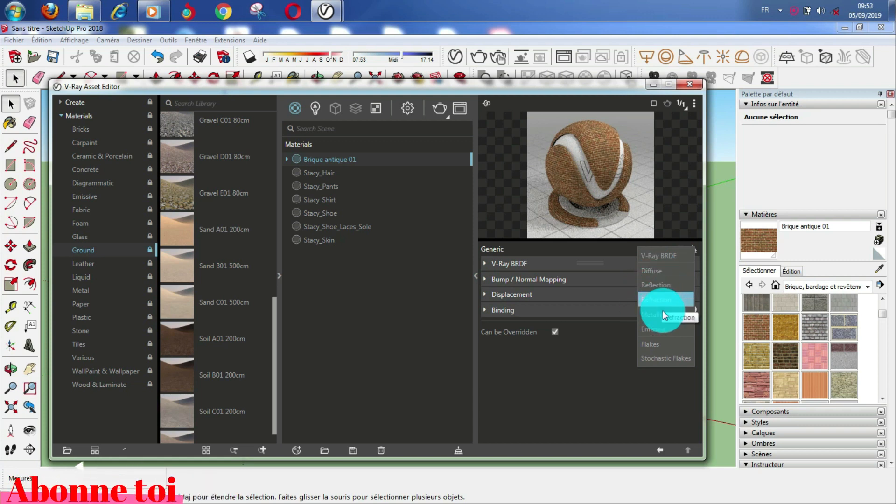
{"action": "left_click", "coordinate": [610, 251]}
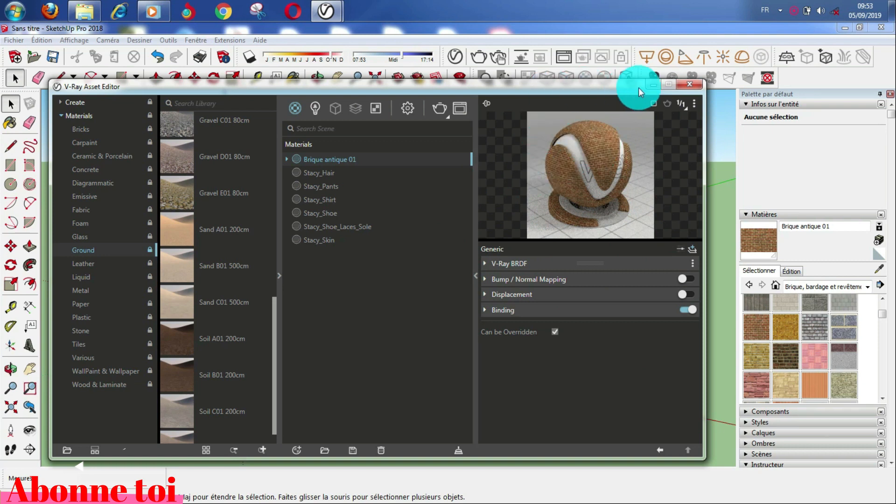
{"action": "left_click", "coordinate": [652, 85]}
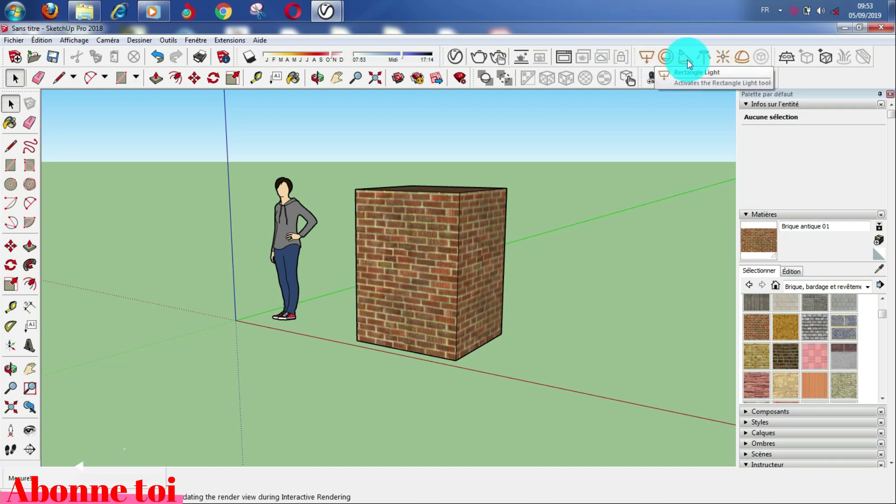
Step: Place a V-Ray Rectangle Light by clicking two corners near the brick box
{"action": "left_click", "coordinate": [647, 58]}
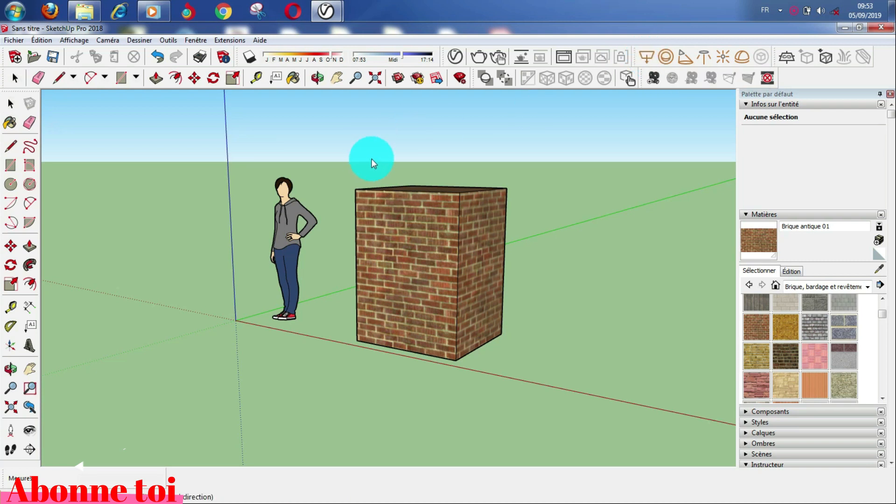
{"action": "left_click", "coordinate": [514, 195]}
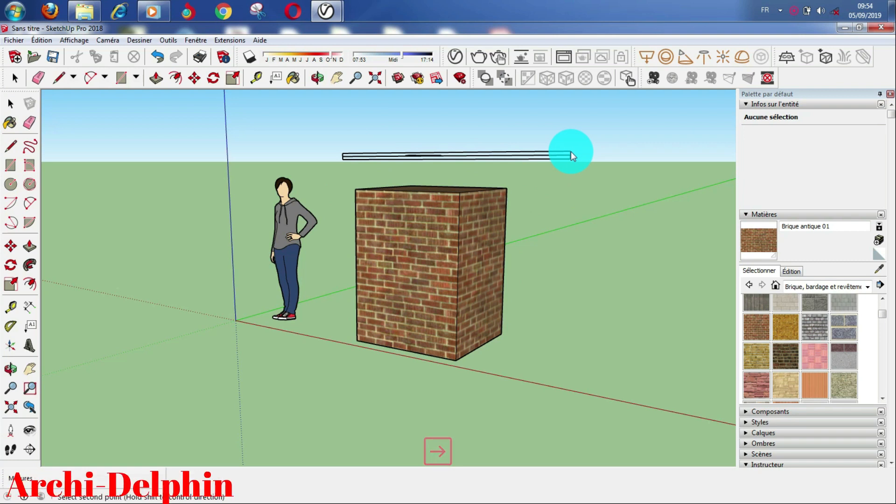
{"action": "left_click", "coordinate": [459, 215]}
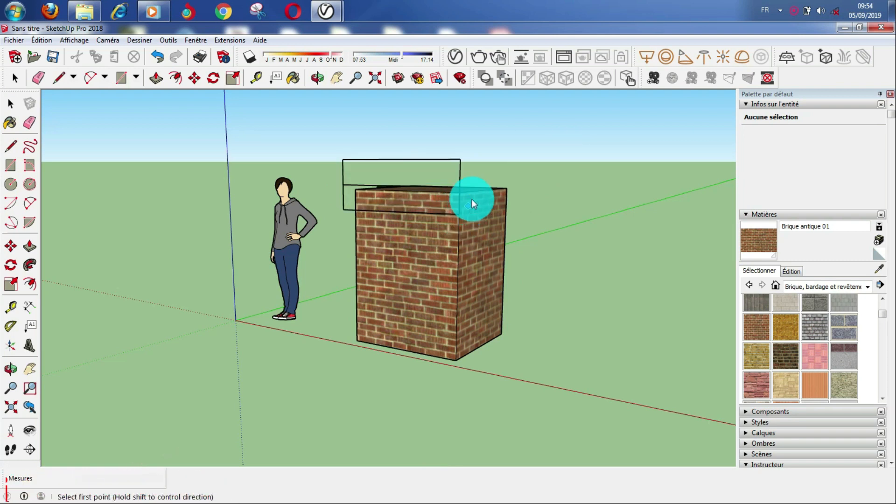
{"action": "middle_click_drag", "start_coordinate": [441, 186], "coordinate": [331, 219]}
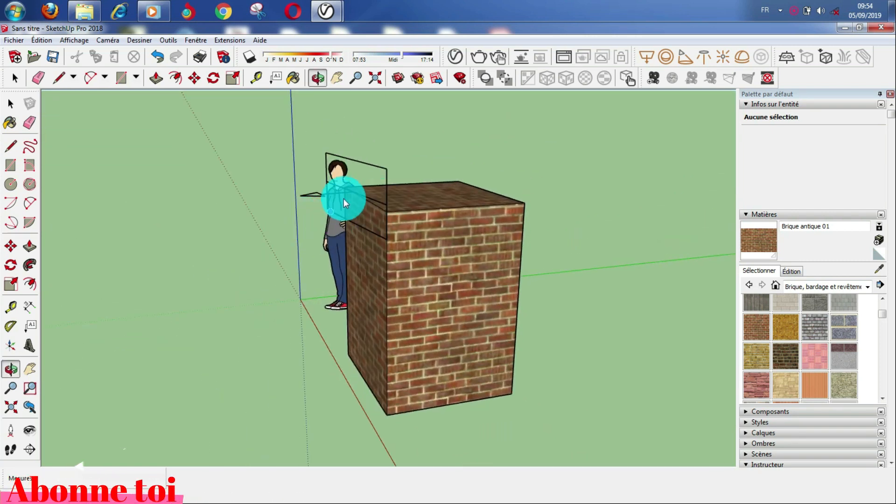
Step: Move the rectangle light higher, to the right of the brick box
{"action": "left_click", "coordinate": [10, 102]}
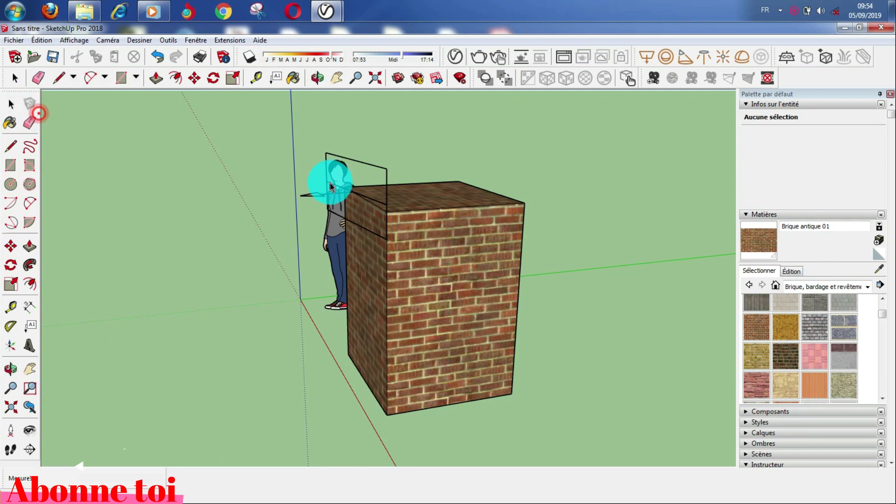
{"action": "left_click", "coordinate": [327, 154]}
{"action": "left_click", "coordinate": [11, 246]}
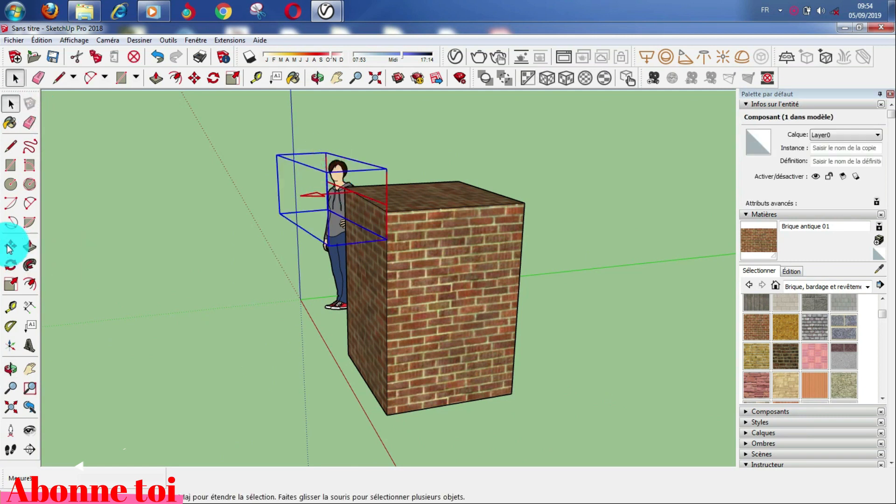
{"action": "left_click", "coordinate": [363, 202]}
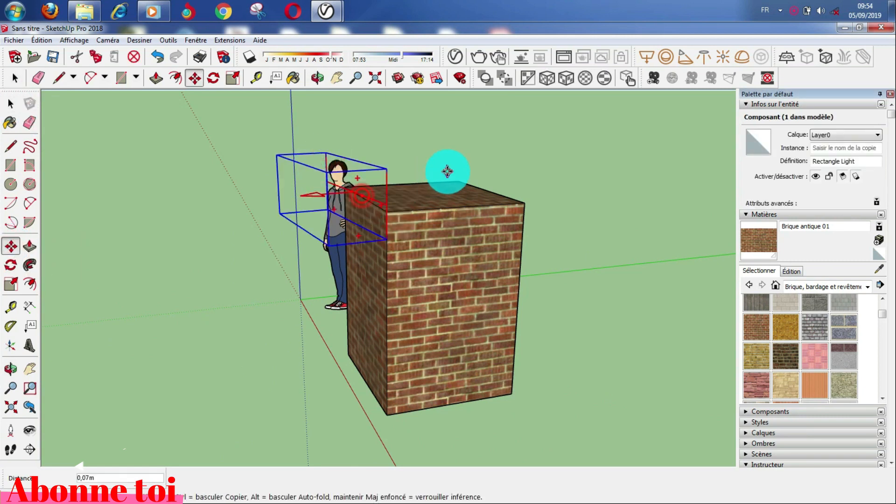
{"action": "left_click_drag", "start_coordinate": [595, 172], "coordinate": [543, 225]}
{"action": "middle_click_drag", "start_coordinate": [466, 220], "coordinate": [420, 206]}
{"action": "scroll", "coordinate": [483, 265], "scroll_direction": "down", "scroll_amount": 1}
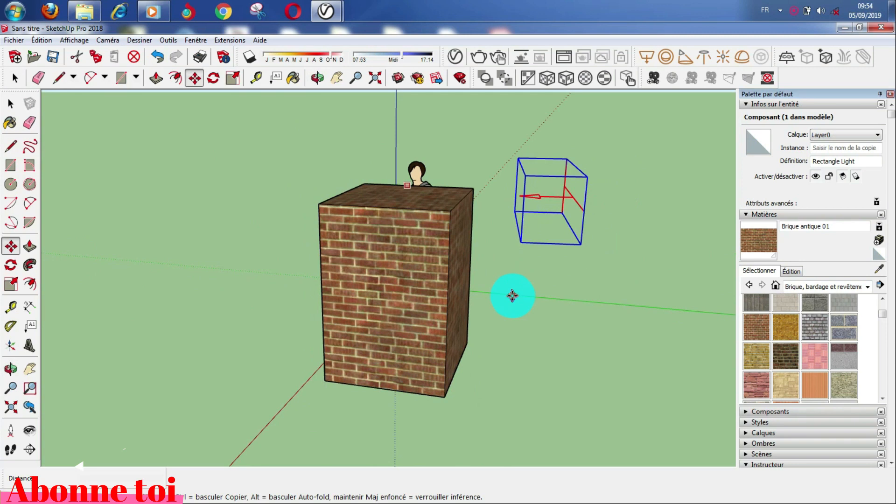
{"action": "scroll", "coordinate": [512, 296], "scroll_direction": "up", "scroll_amount": 2}
{"action": "left_click", "coordinate": [458, 56]}
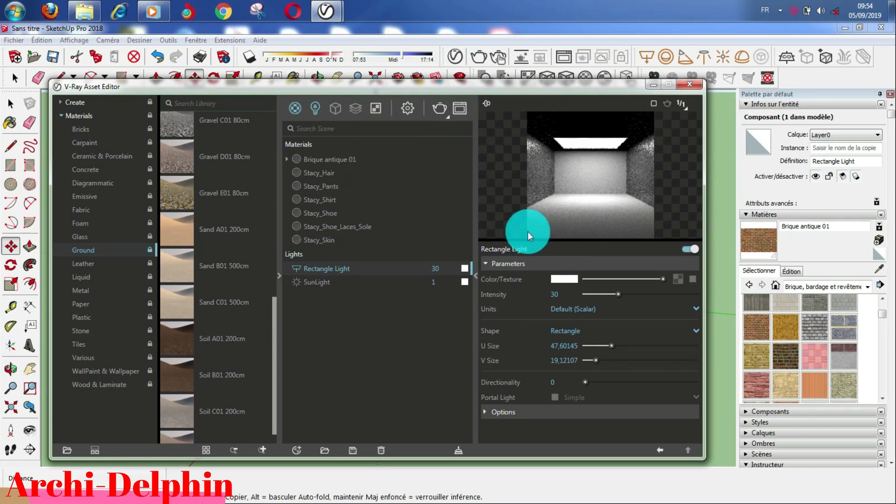
Step: Filter the Asset Editor to Lights, check the Rectangle Light's intensity of 30, and move the editor aside
{"action": "left_click", "coordinate": [311, 111]}
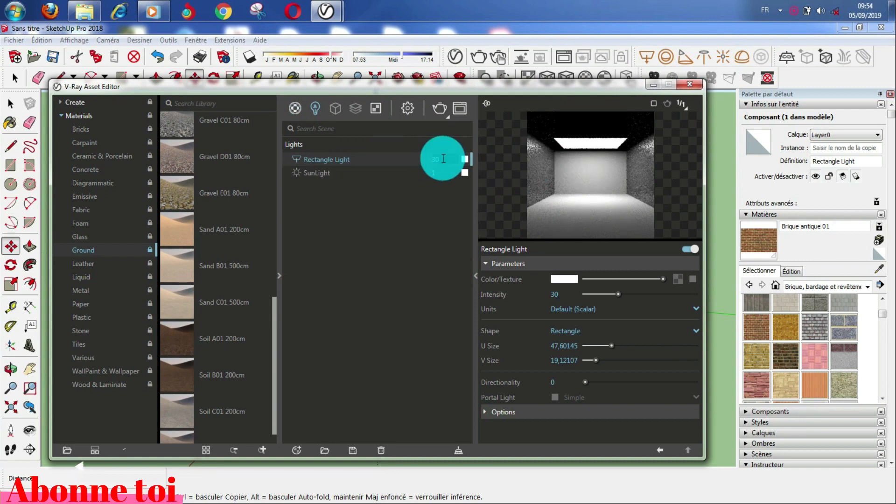
{"action": "left_click", "coordinate": [441, 160]}
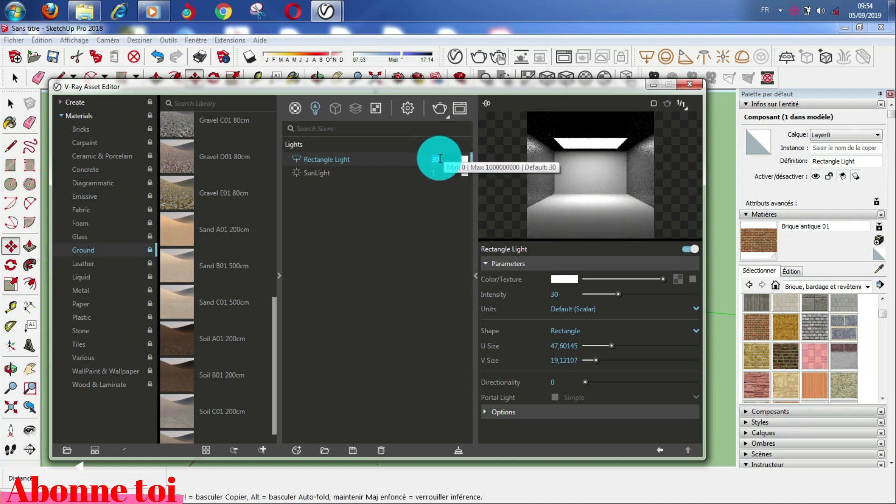
{"action": "mouse_move", "coordinate": [501, 92]}
{"action": "left_mouse_down"}
{"action": "mouse_move", "coordinate": [448, 116]}
{"action": "mouse_move", "coordinate": [496, 84]}
{"action": "mouse_move", "coordinate": [386, 164]}
{"action": "mouse_move", "coordinate": [406, 186]}
{"action": "left_mouse_up"}
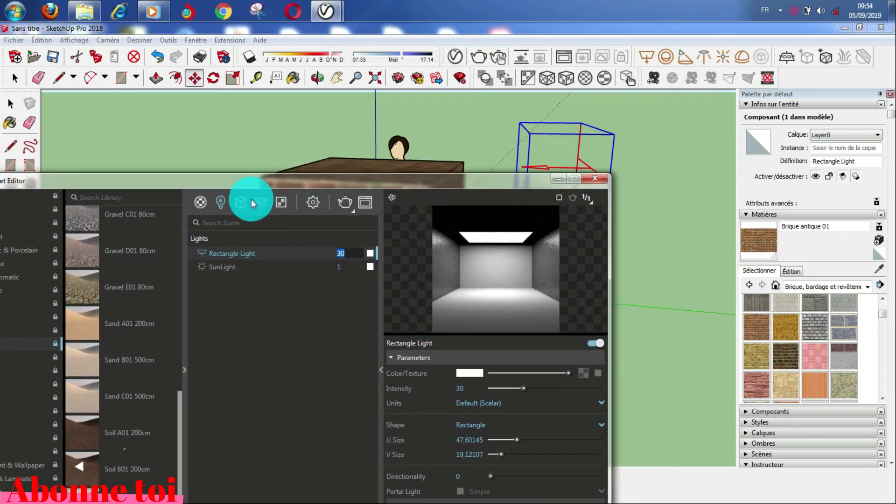
{"action": "left_click", "coordinate": [345, 203]}
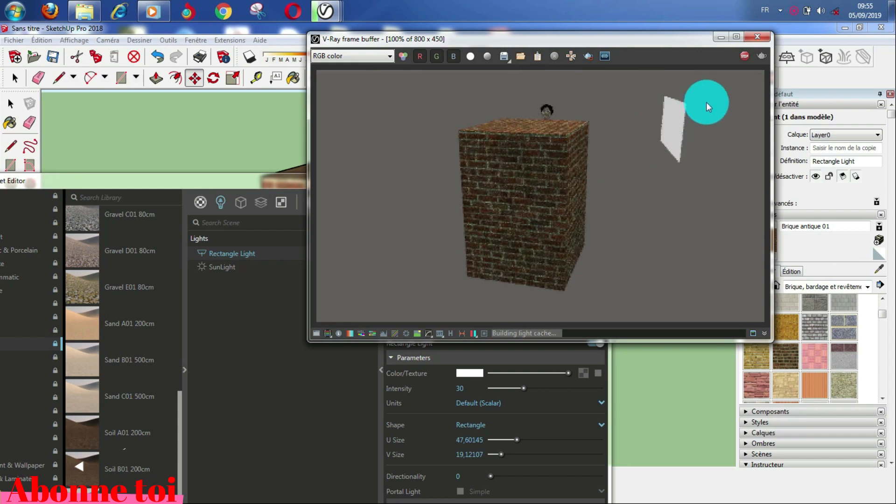
{"action": "left_click", "coordinate": [748, 56]}
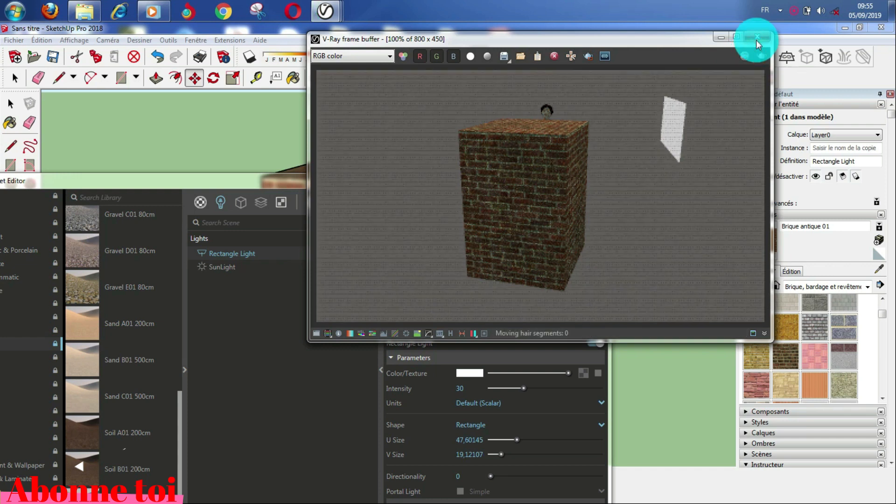
{"action": "left_click", "coordinate": [756, 38]}
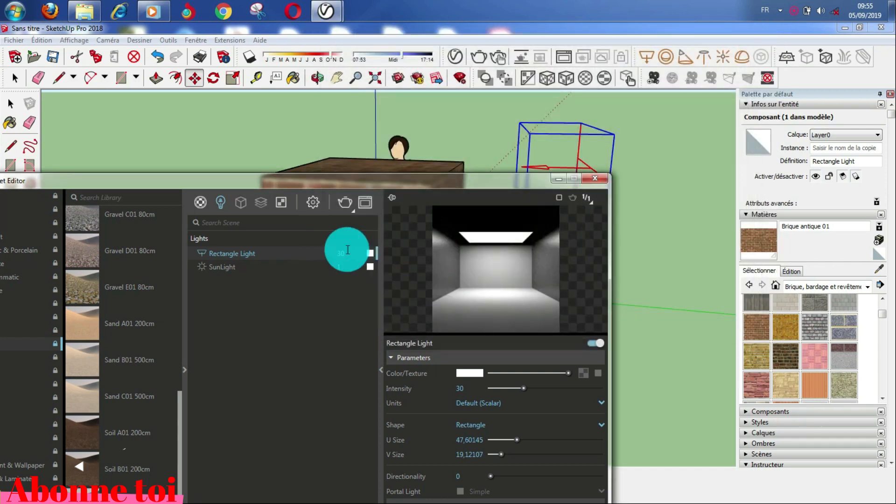
Step: Set the Rectangle Light's intensity to 100
{"action": "left_click", "coordinate": [350, 252]}
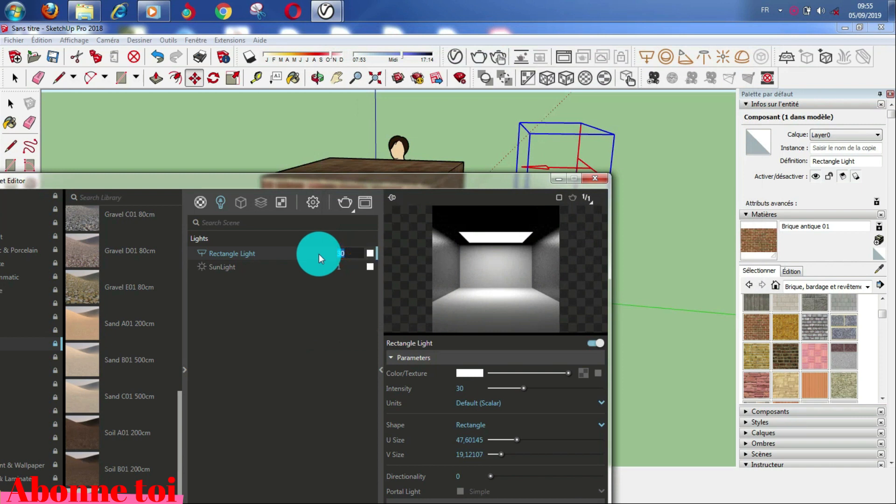
{"action": "key", "text": "Caps_Lock"}
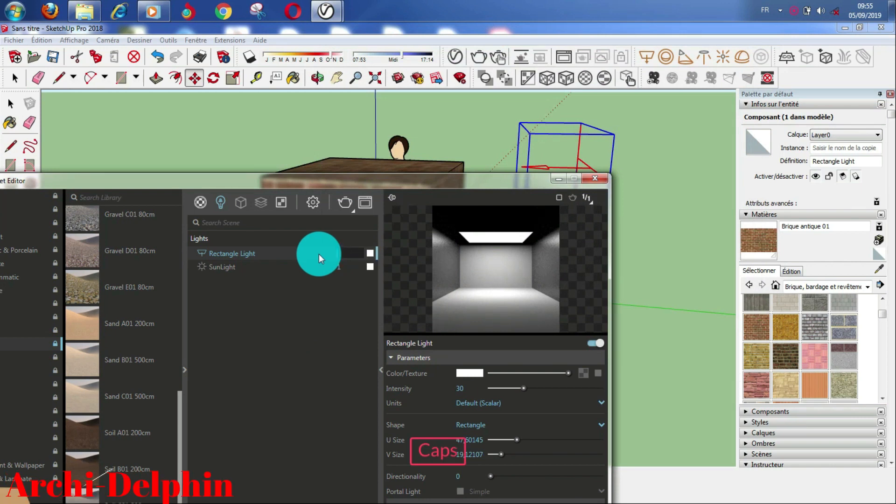
{"action": "type", "text": "100"}
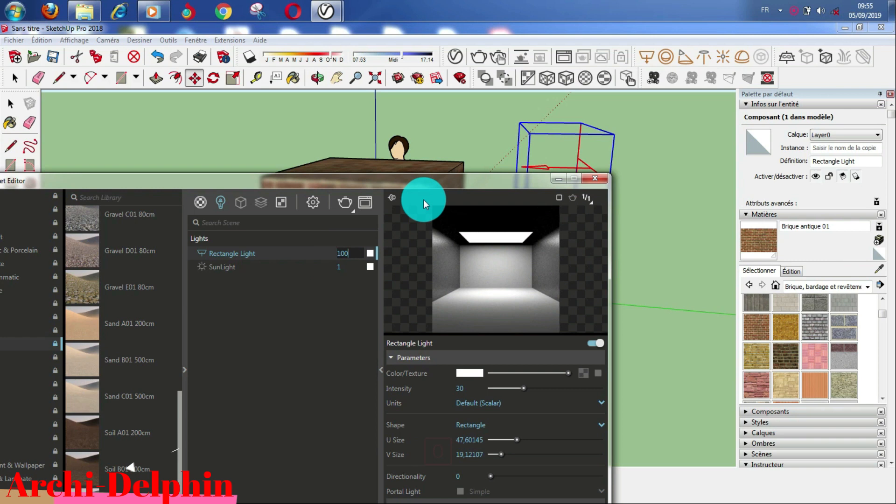
{"action": "left_click_drag", "start_coordinate": [432, 183], "coordinate": [427, 83]}
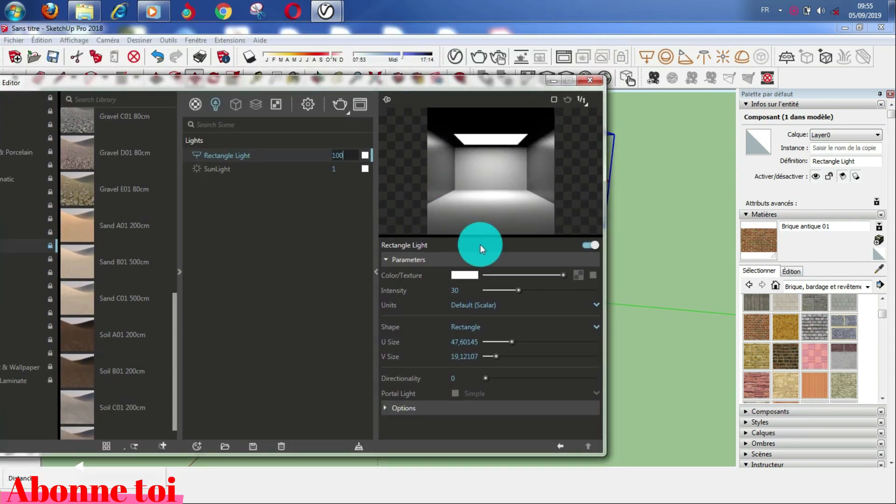
Step: Tick Invisible in the light's Options and render the scene
{"action": "left_click", "coordinate": [385, 407]}
{"action": "scroll", "coordinate": [448, 397], "scroll_direction": "down", "scroll_amount": 1}
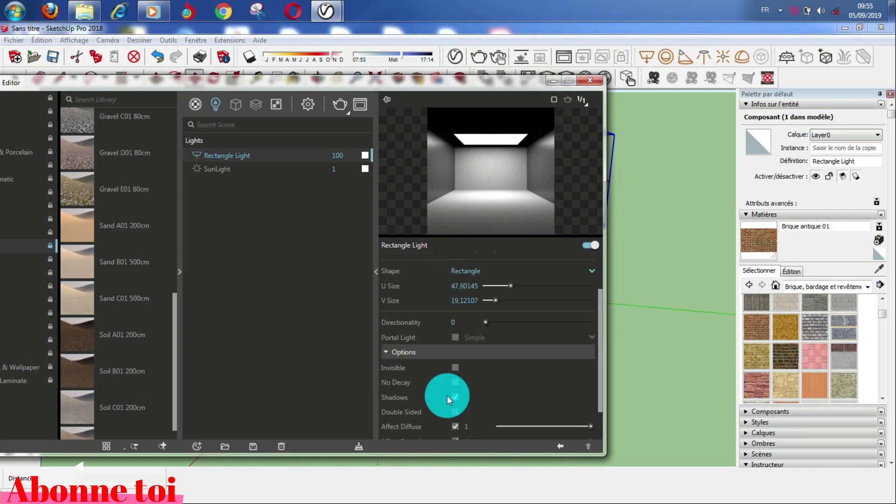
{"action": "scroll", "coordinate": [452, 402], "scroll_direction": "up", "scroll_amount": 1}
{"action": "left_click", "coordinate": [455, 423]}
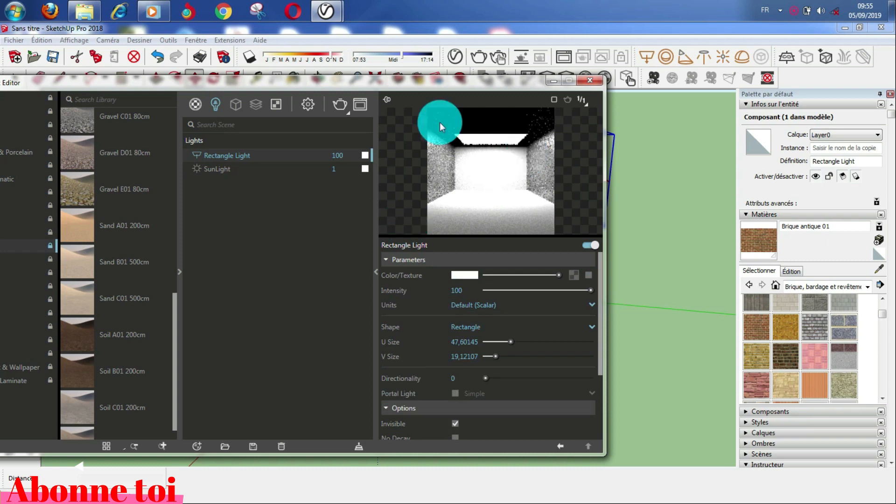
{"action": "left_click", "coordinate": [340, 105]}
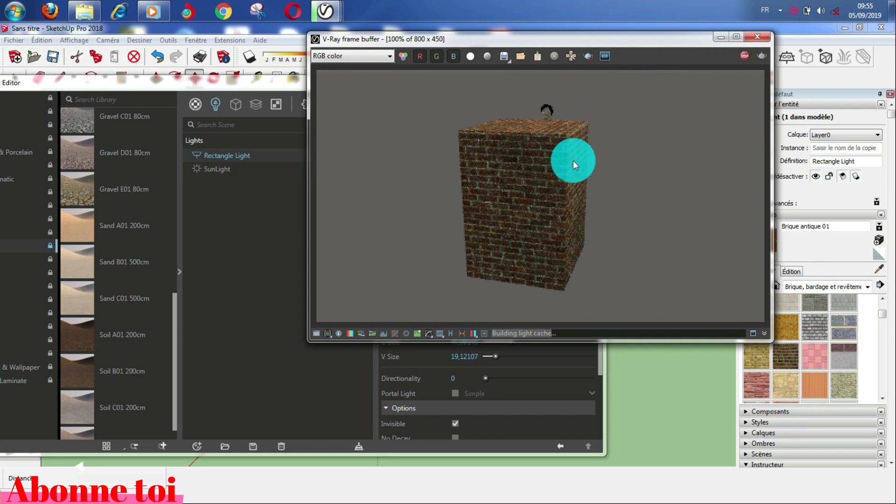
Step: Close the render window, switch the SunLight off, and return to the render Settings
{"action": "left_click", "coordinate": [756, 38]}
{"action": "left_click", "coordinate": [285, 167]}
{"action": "left_click", "coordinate": [268, 171]}
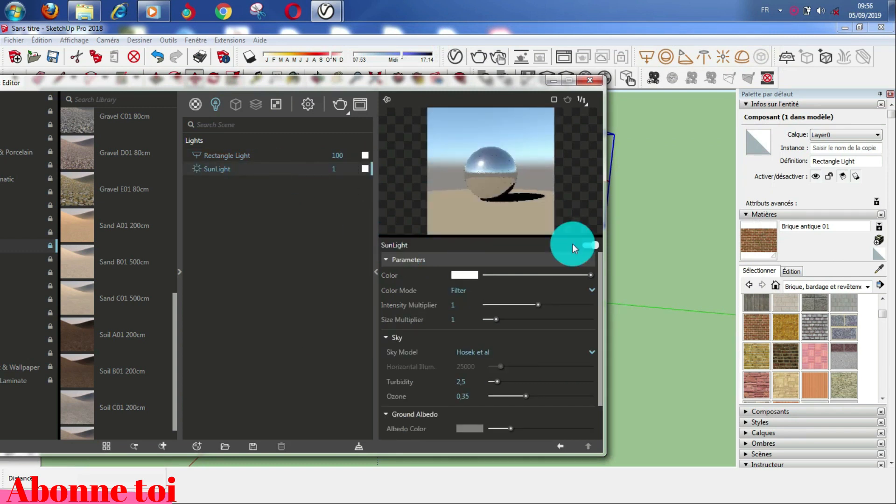
{"action": "left_click", "coordinate": [589, 245]}
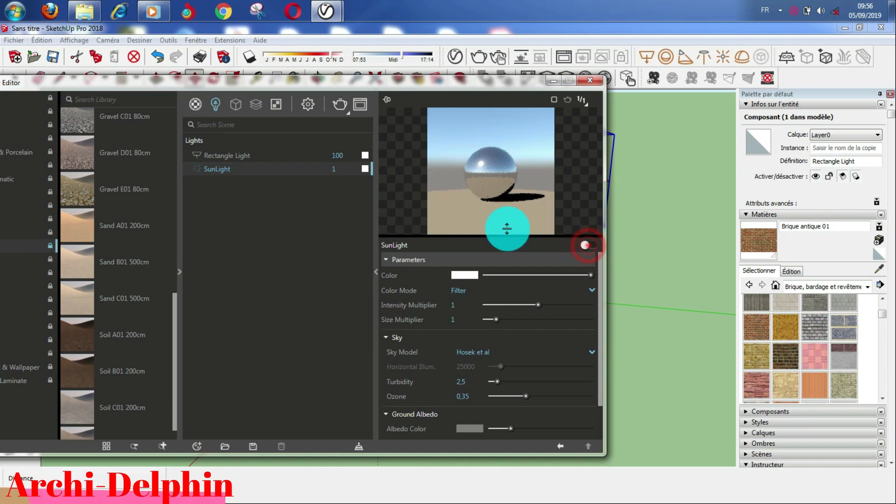
{"action": "left_click", "coordinate": [306, 105]}
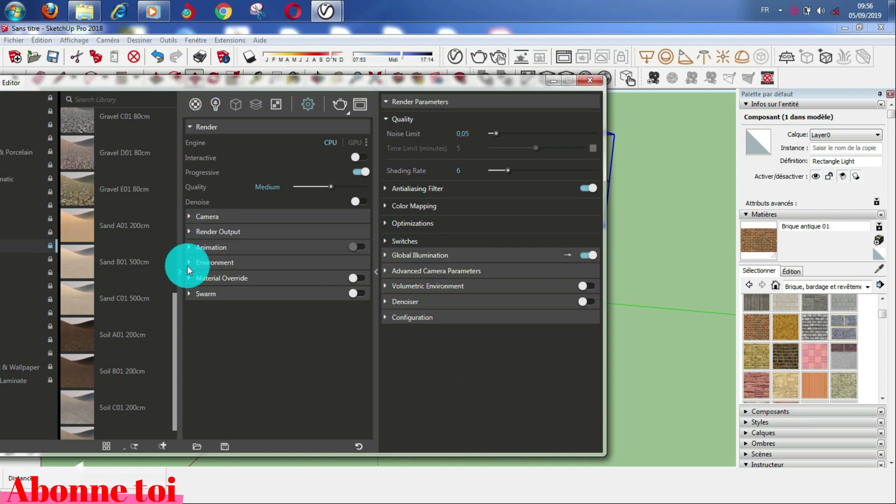
Step: Expand Environment, render the sunless, nearly black scene, and close the frame buffer
{"action": "left_click", "coordinate": [189, 262]}
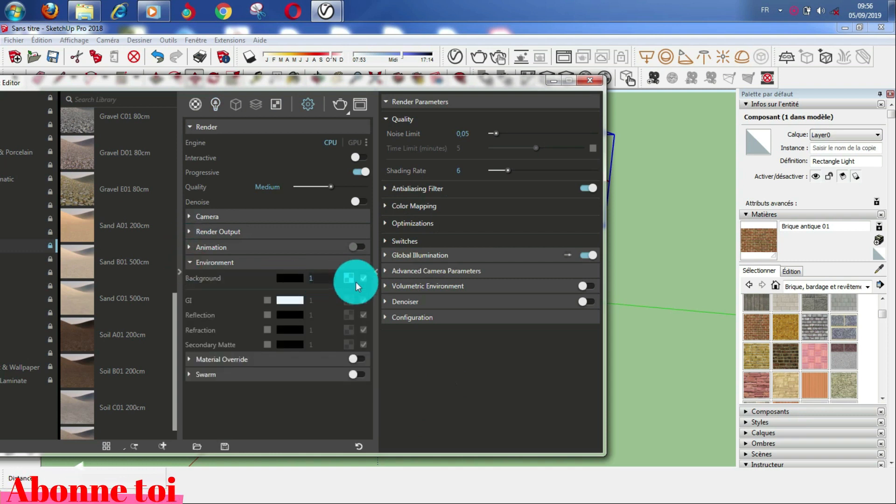
{"action": "left_click", "coordinate": [340, 103]}
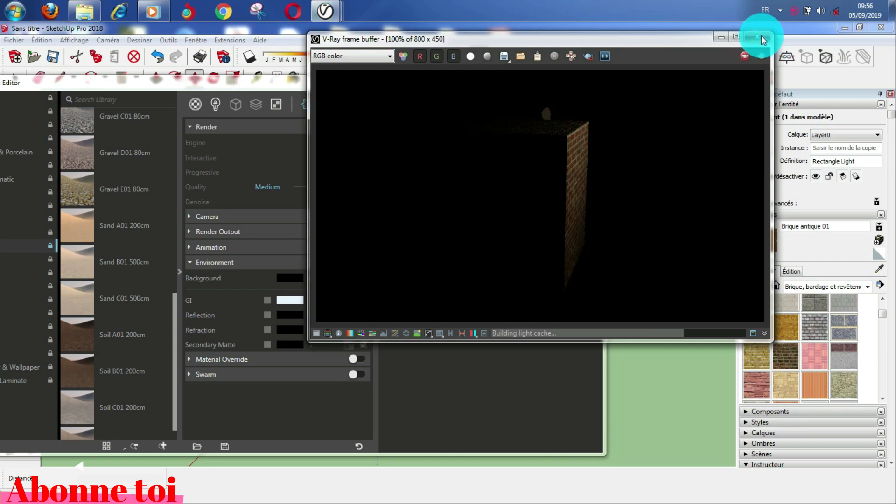
{"action": "left_click", "coordinate": [758, 40]}
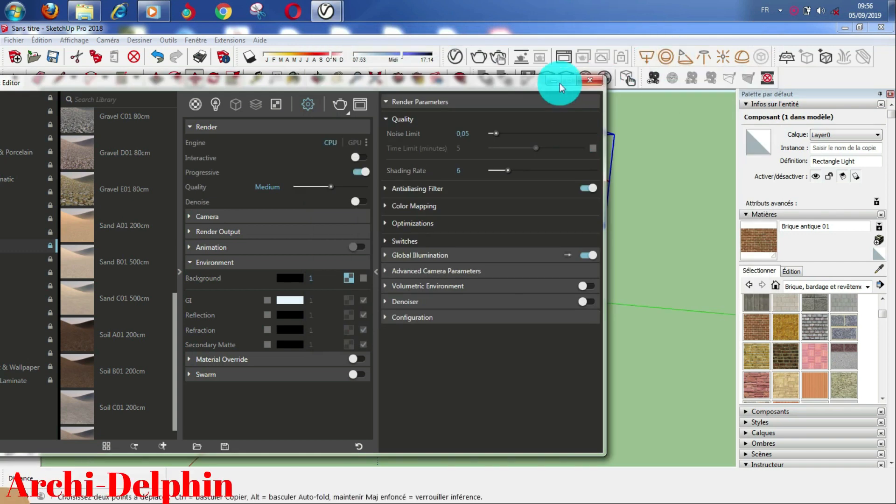
Step: Place a V-Ray Sphere Light left of the brick box, setting its centre and radius
{"action": "left_click", "coordinate": [631, 79]}
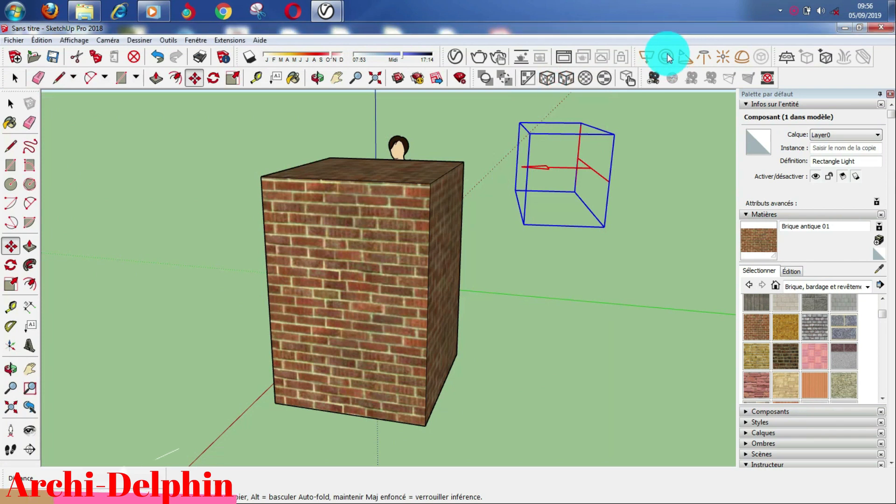
{"action": "left_click", "coordinate": [667, 57]}
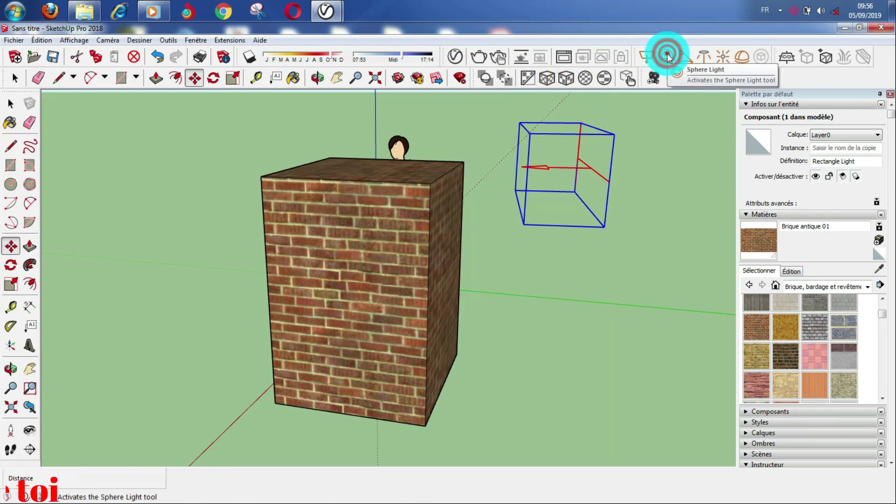
{"action": "left_click", "coordinate": [176, 260]}
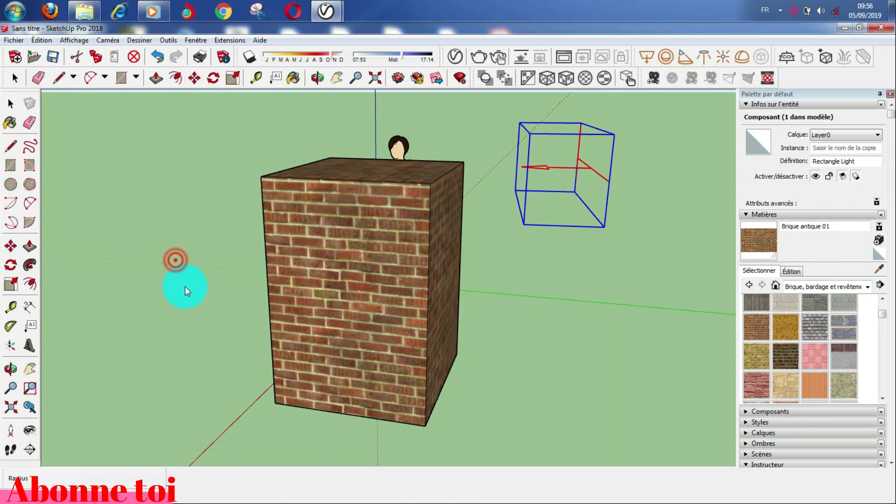
{"action": "left_click", "coordinate": [185, 287]}
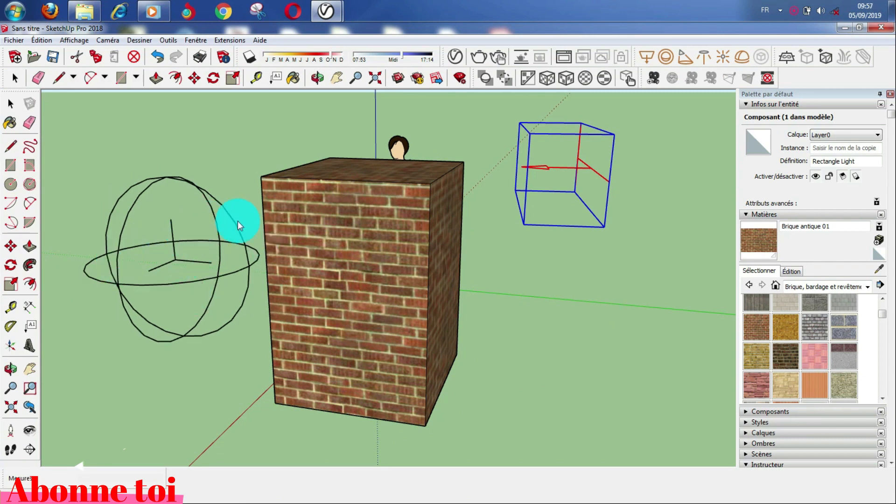
{"action": "left_click", "coordinate": [453, 56]}
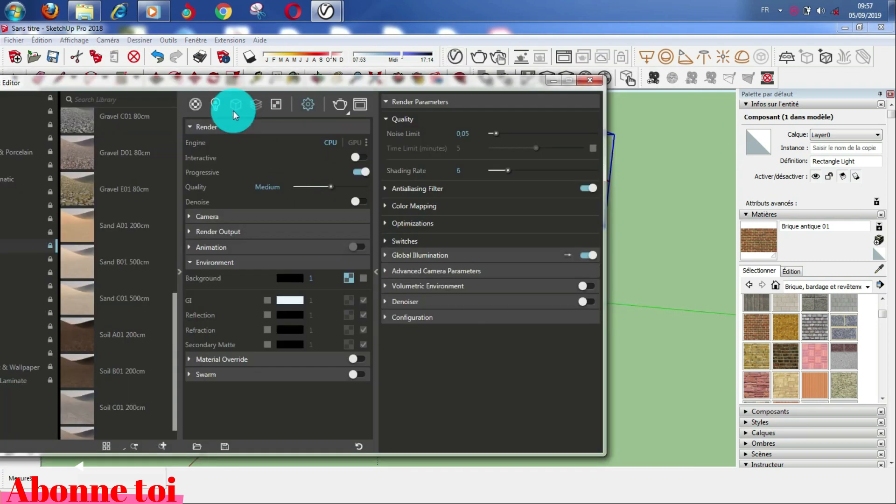
Step: Set the Sphere Light's intensity to 100 and render to see the bright white sphere
{"action": "left_click", "coordinate": [216, 104]}
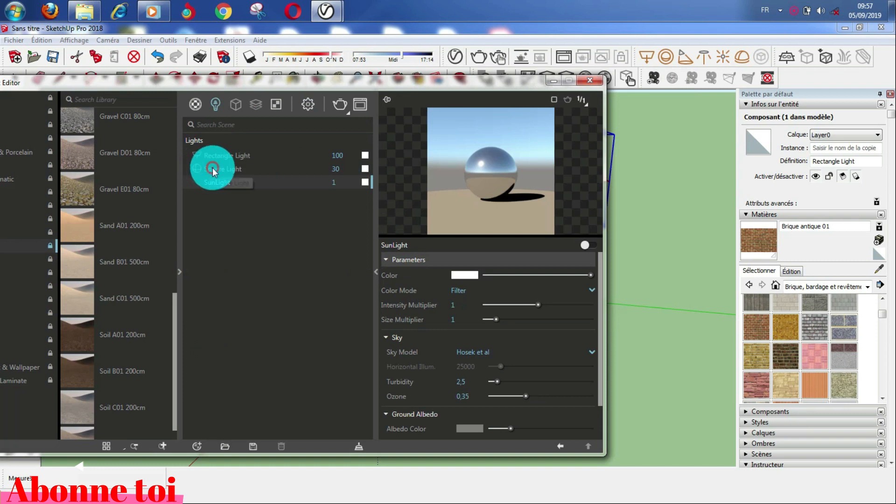
{"action": "left_click", "coordinate": [213, 169]}
{"action": "left_click", "coordinate": [334, 167]}
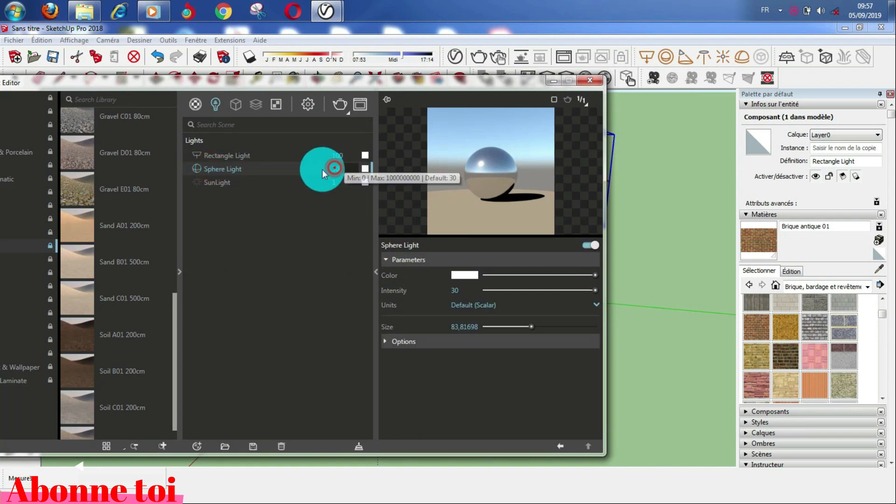
{"action": "type", "text": "100"}
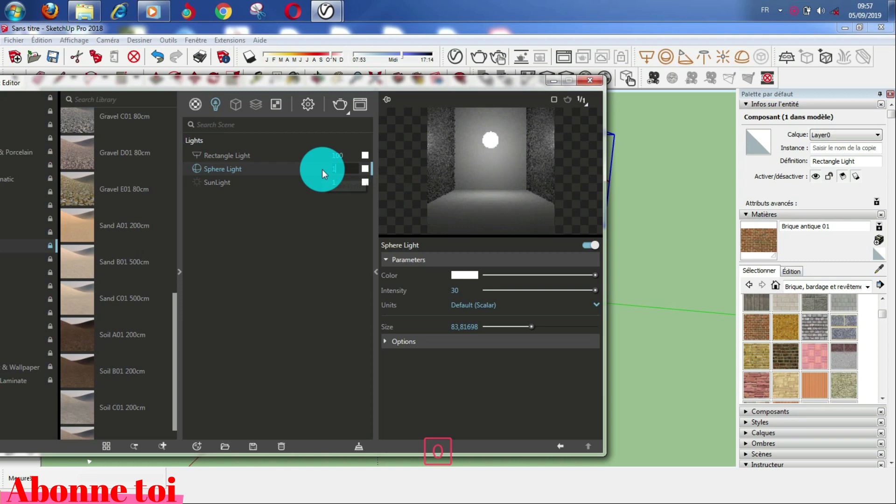
{"action": "left_click", "coordinate": [324, 240]}
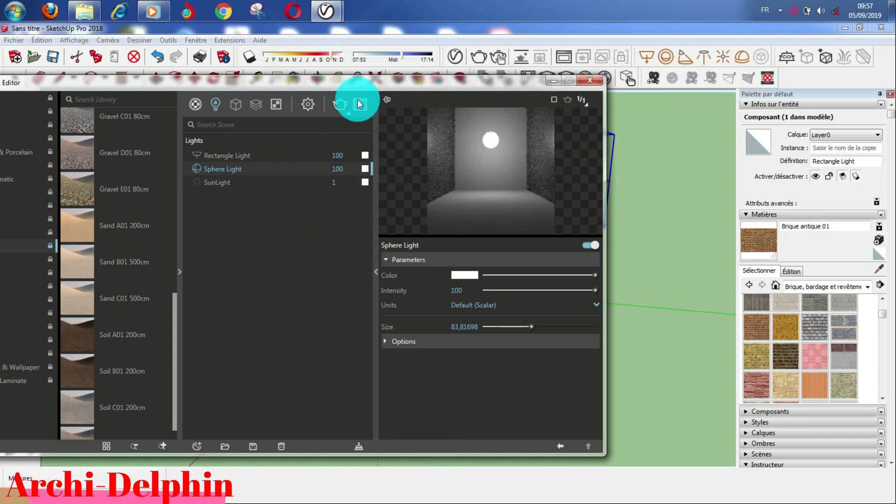
{"action": "left_click", "coordinate": [339, 103]}
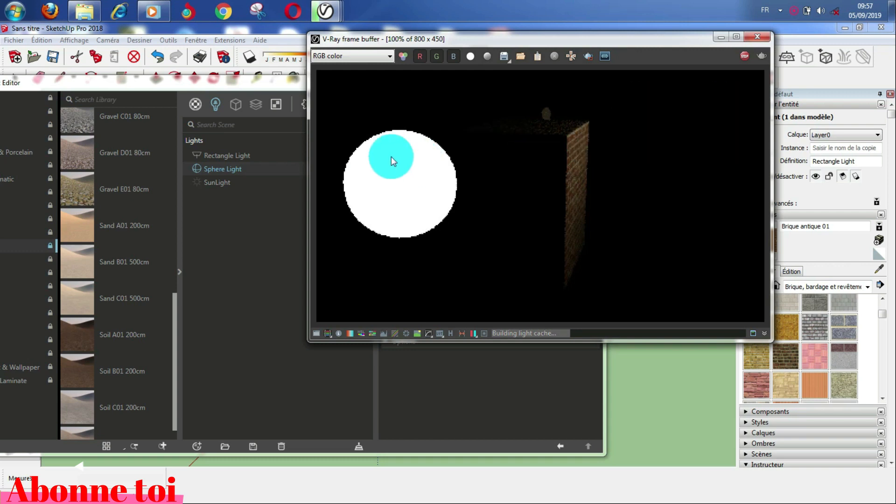
{"action": "left_click", "coordinate": [760, 38]}
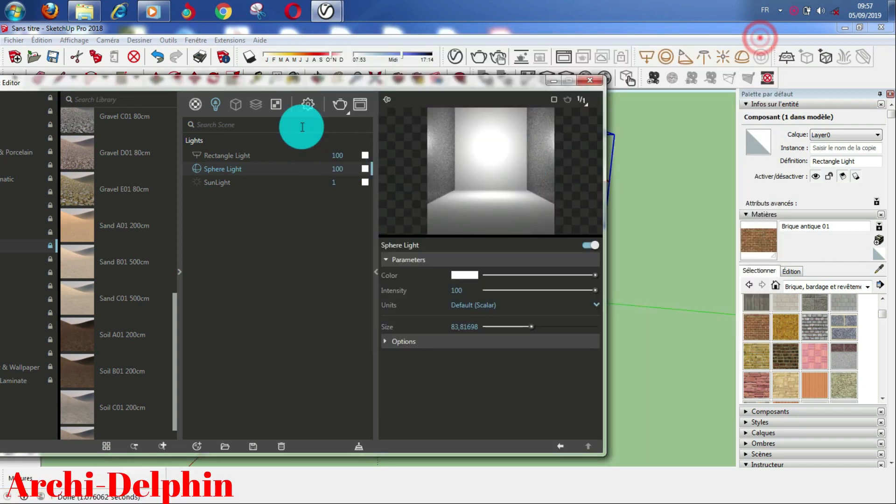
Step: Place a V-Ray Dome Light in the viewport to the right of the brick box
{"action": "left_click", "coordinate": [684, 60]}
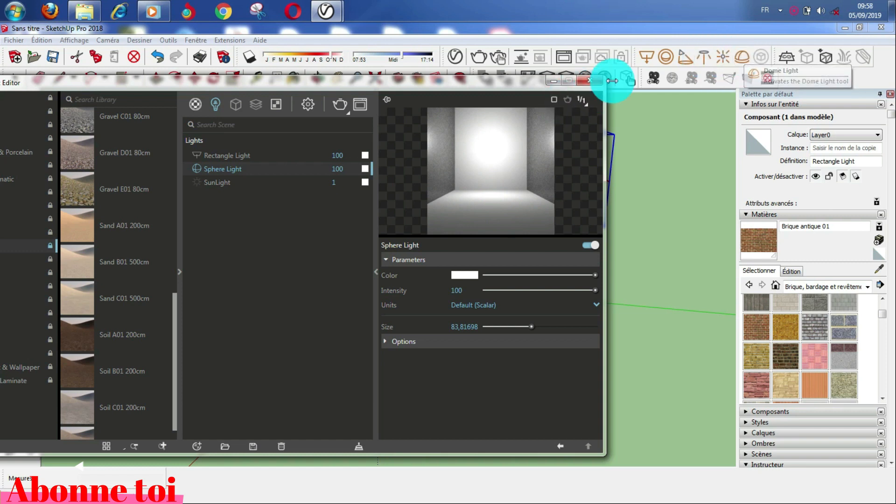
{"action": "left_click", "coordinate": [553, 81]}
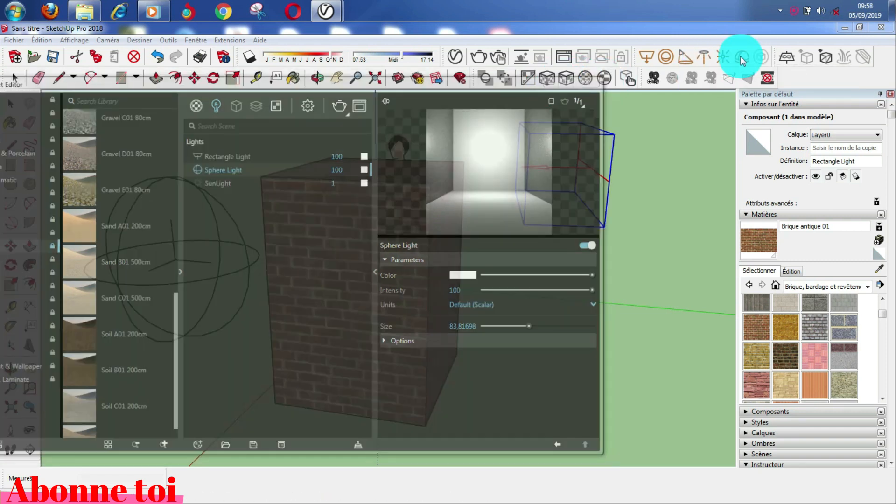
{"action": "left_click", "coordinate": [741, 58]}
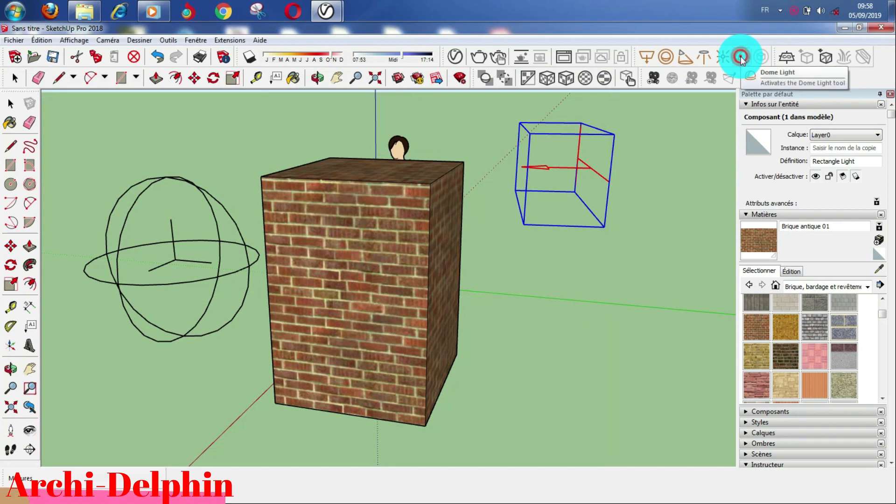
{"action": "left_click", "coordinate": [576, 313]}
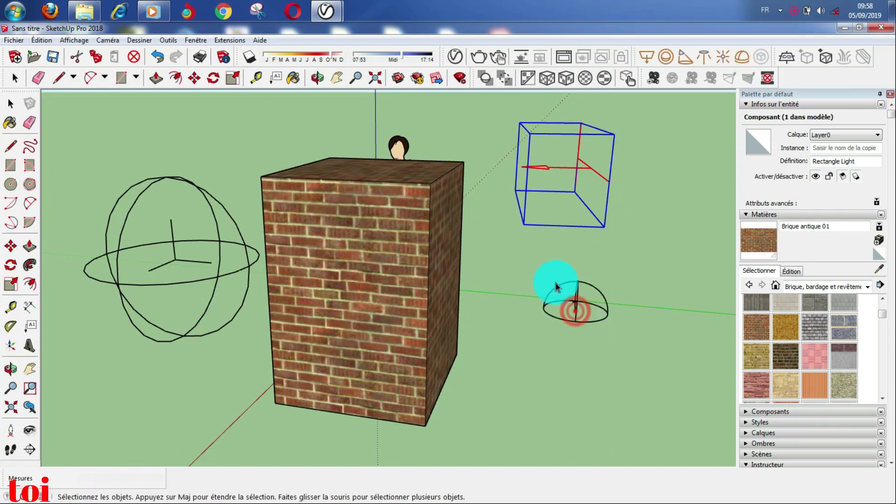
{"action": "left_click", "coordinate": [452, 57]}
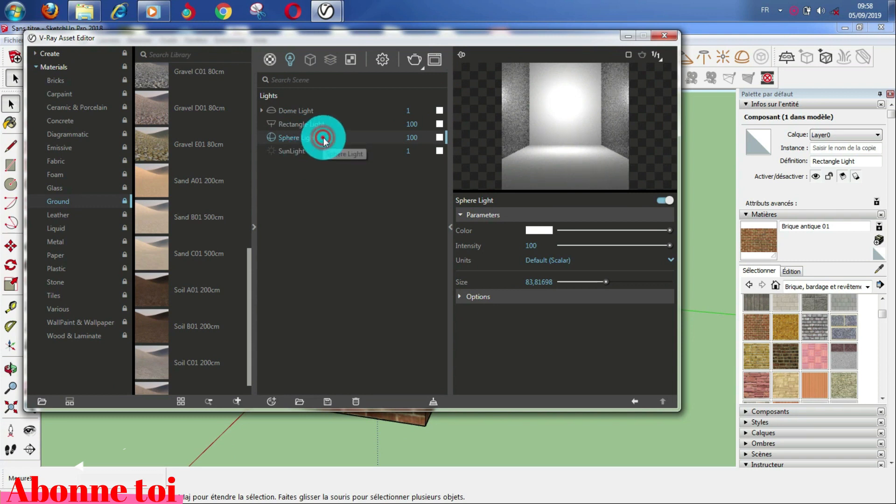
Step: Select the Dome Light and open the Bitmap file settings of its HDR texture
{"action": "left_click", "coordinate": [307, 111]}
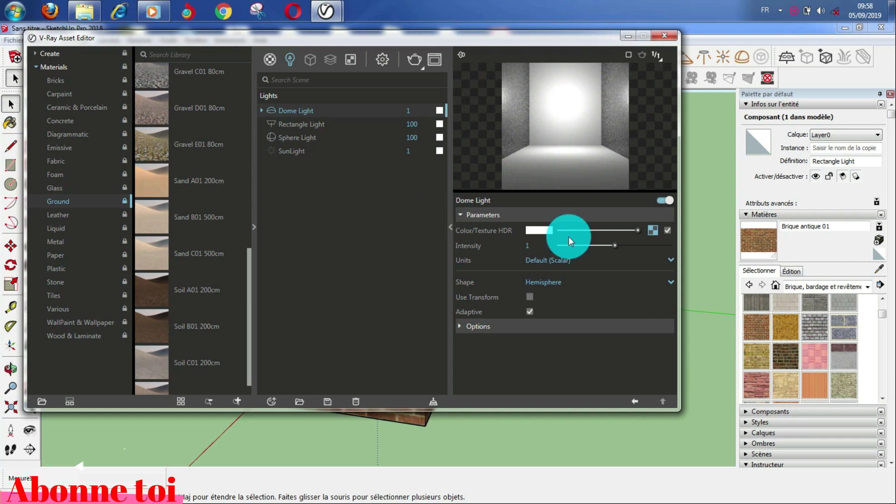
{"action": "left_click", "coordinate": [651, 230]}
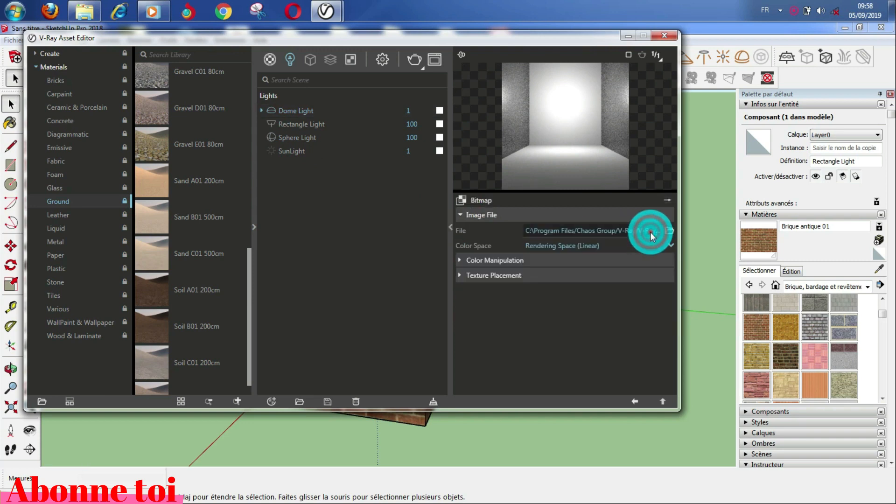
{"action": "left_click", "coordinate": [668, 231]}
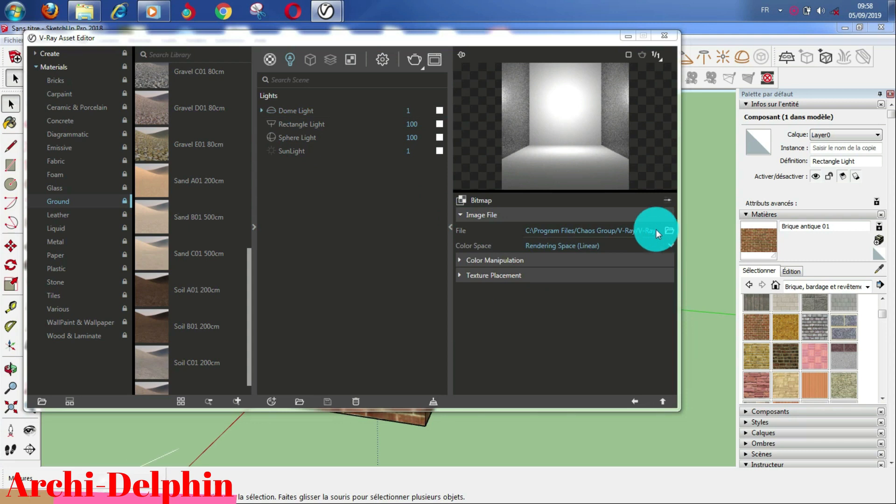
Step: Load the sky HDR image from the Photoshop library folder on drive D as the Dome Light texture
{"action": "left_click", "coordinate": [660, 229]}
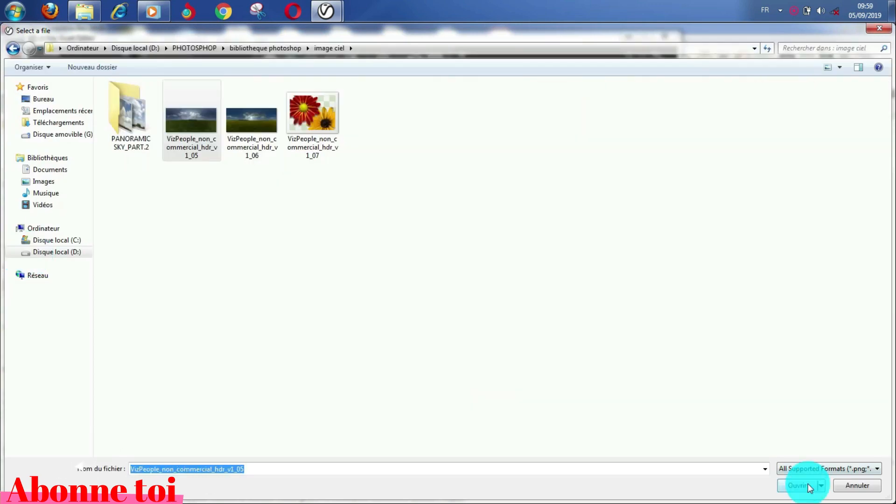
{"action": "left_click", "coordinate": [810, 486]}
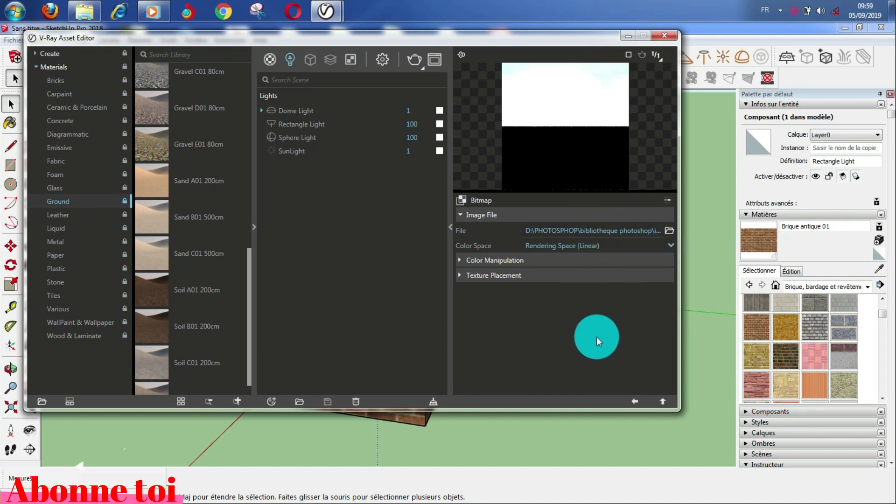
{"action": "left_click", "coordinate": [413, 110]}
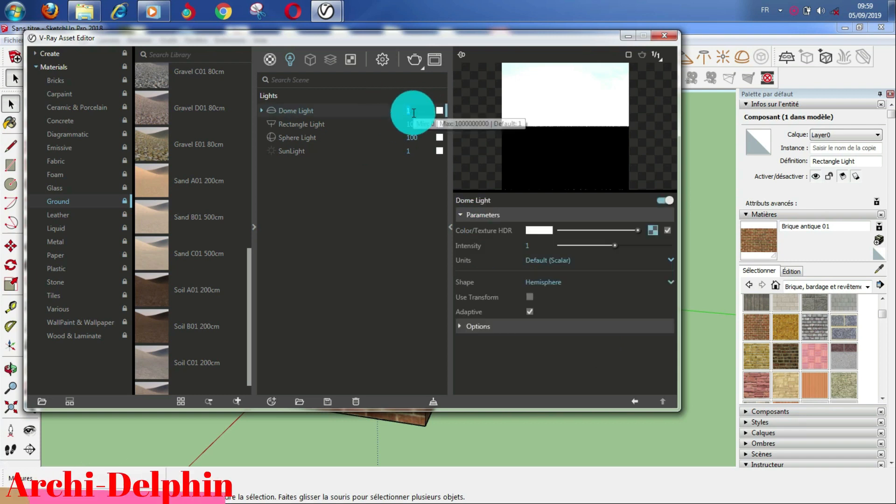
Step: Set the Dome Light intensity to 10 and test-render the brick box scene
{"action": "type", "text": "10"}
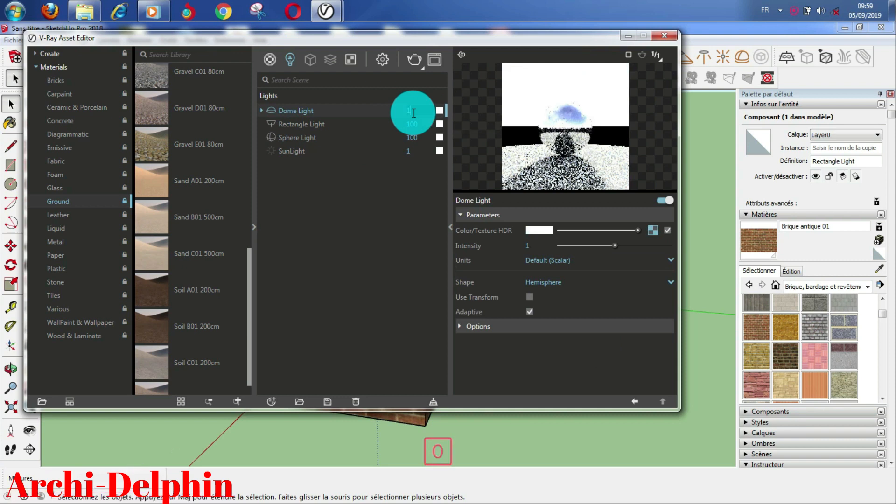
{"action": "left_click", "coordinate": [382, 213]}
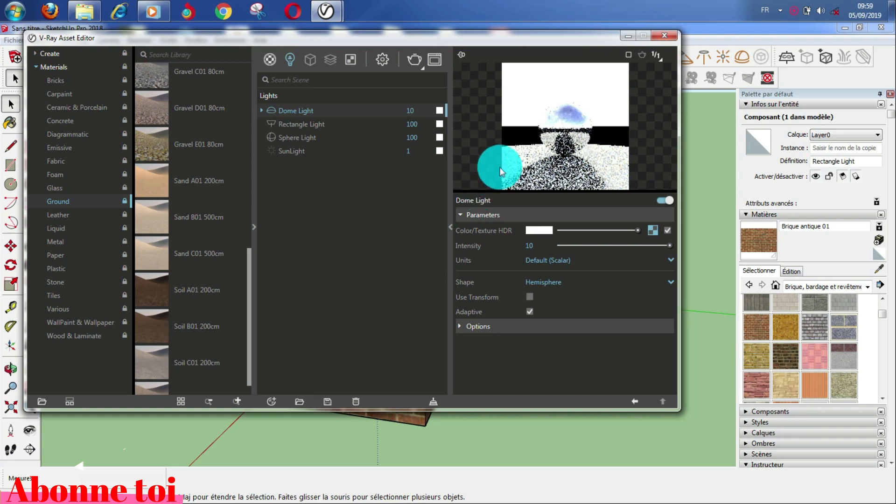
{"action": "left_click", "coordinate": [416, 59]}
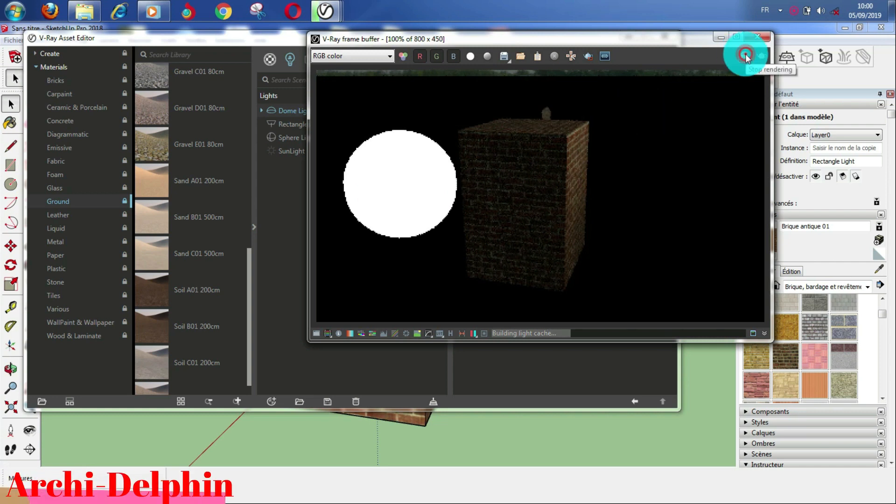
Step: Close the render window and clear the selection in the model
{"action": "left_click", "coordinate": [757, 37]}
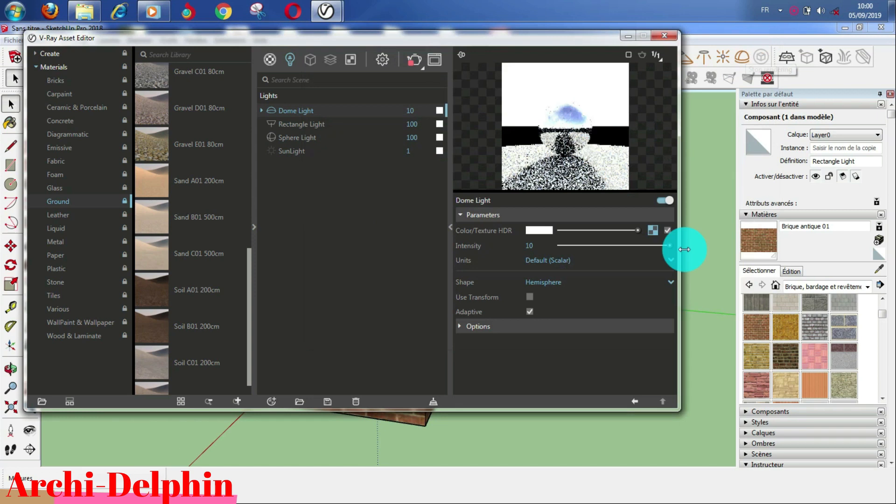
{"action": "left_click", "coordinate": [708, 205]}
{"action": "middle_click_drag", "start_coordinate": [708, 206], "coordinate": [705, 177]}
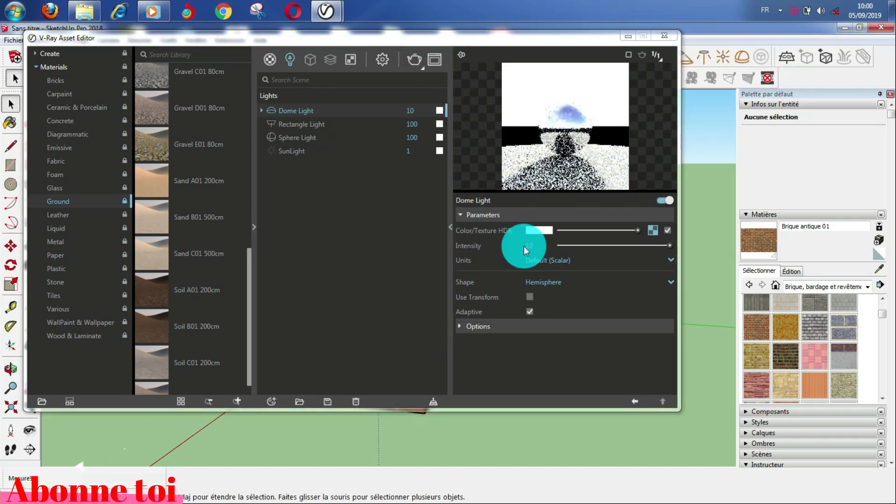
Step: Change the Dome Light shape to Sphere, then render the grassy landscape scene and stop it
{"action": "left_click", "coordinate": [599, 282]}
{"action": "left_click", "coordinate": [668, 281]}
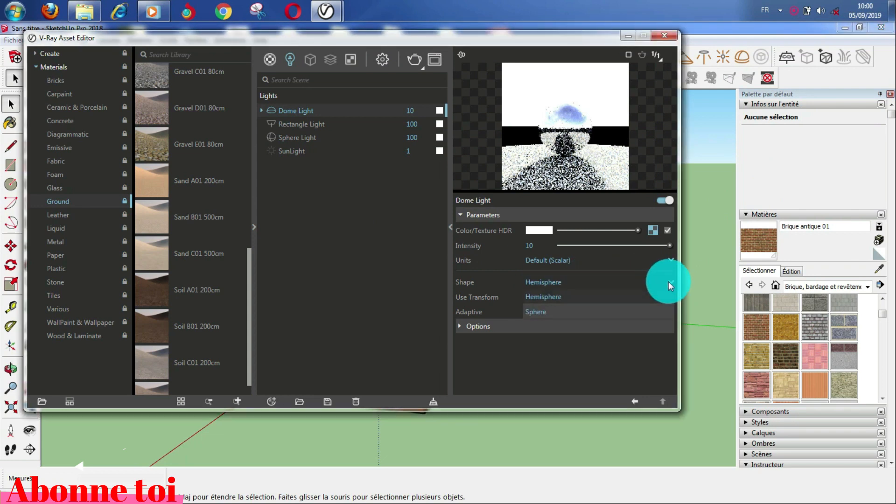
{"action": "left_click", "coordinate": [532, 312]}
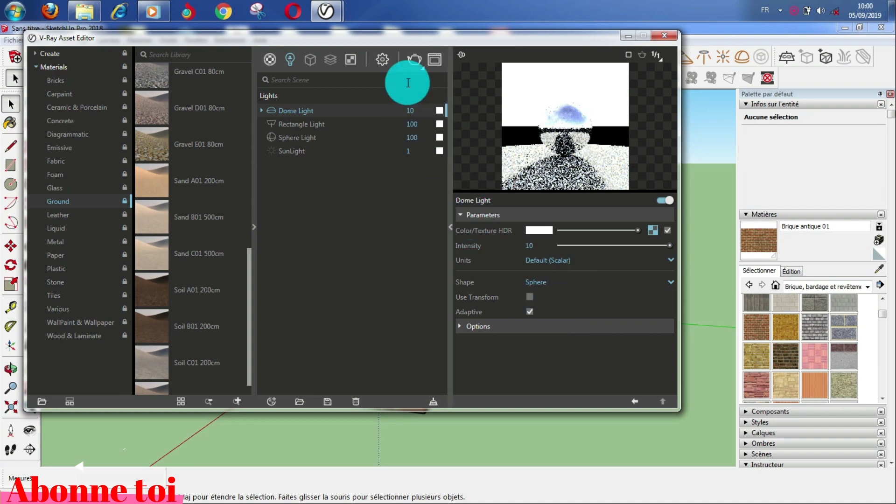
{"action": "left_click", "coordinate": [413, 60]}
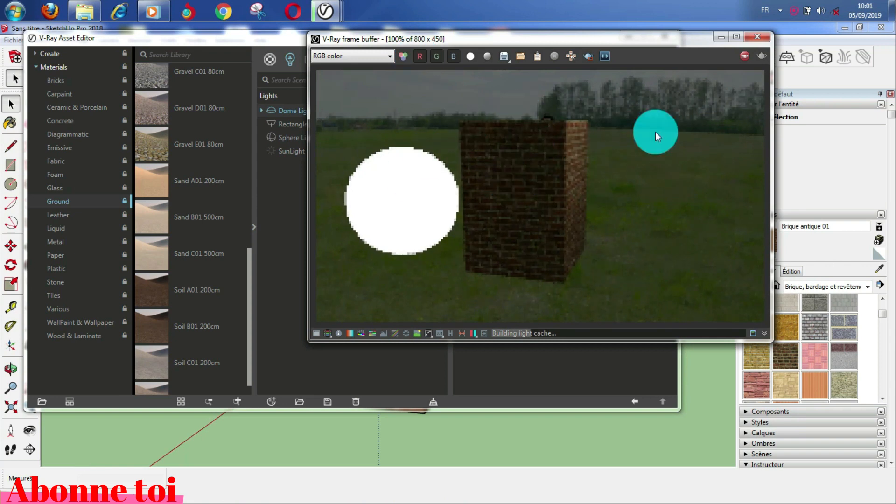
{"action": "left_click", "coordinate": [745, 56]}
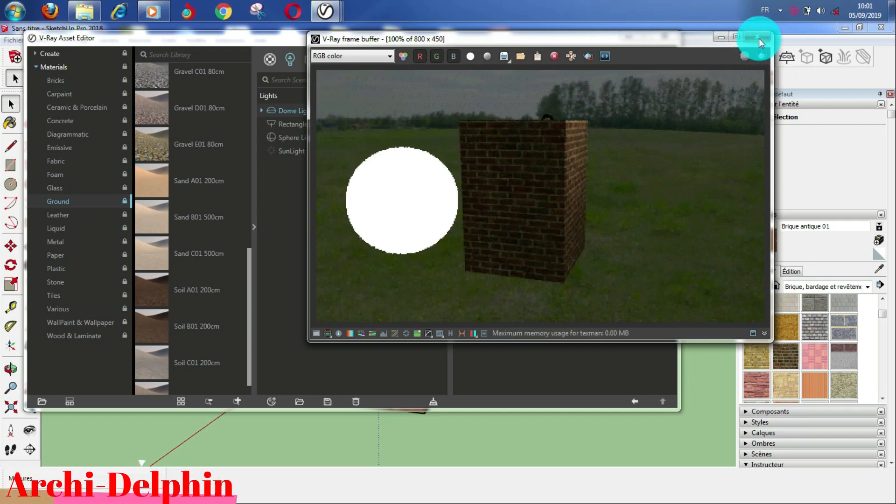
Step: Place a new V-Ray light and render the scene without the Dome Light, then stop and close
{"action": "left_click", "coordinate": [758, 39]}
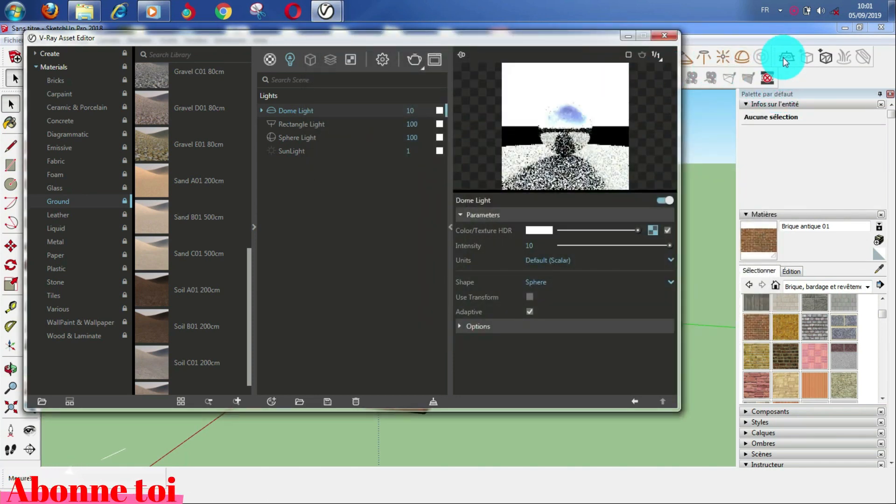
{"action": "left_click", "coordinate": [658, 37]}
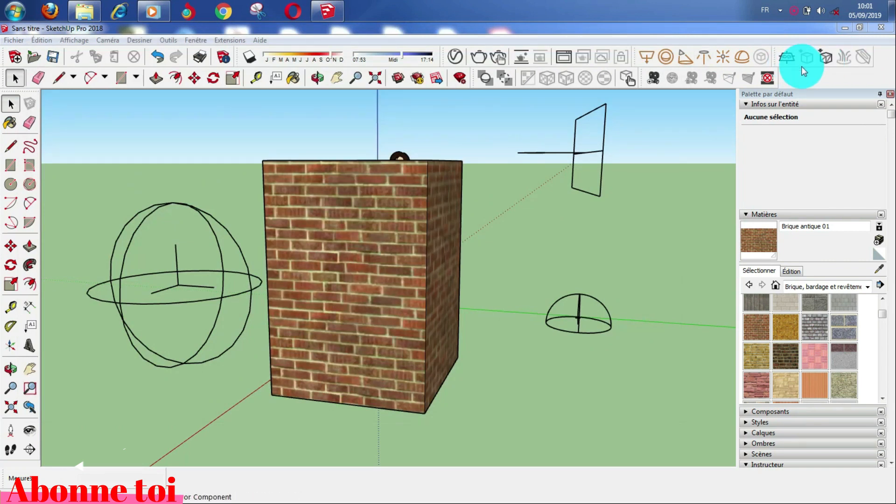
{"action": "left_click", "coordinate": [785, 58]}
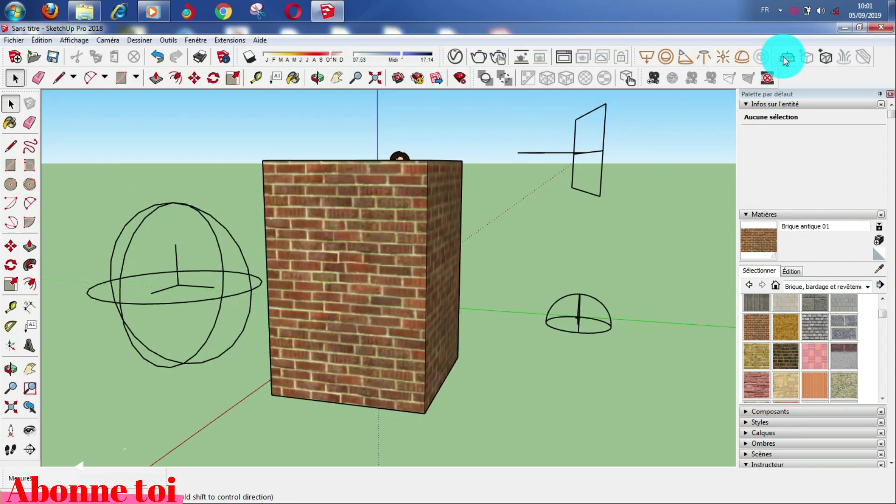
{"action": "left_click", "coordinate": [457, 352]}
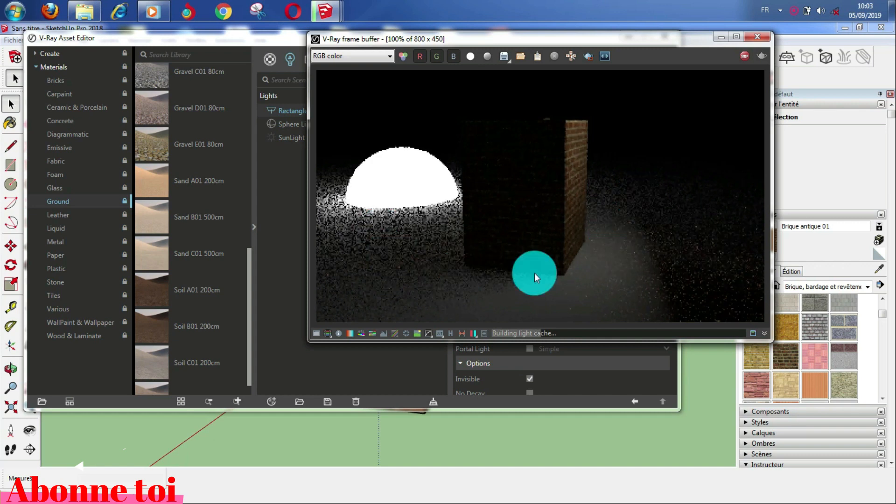
{"action": "left_click", "coordinate": [742, 57]}
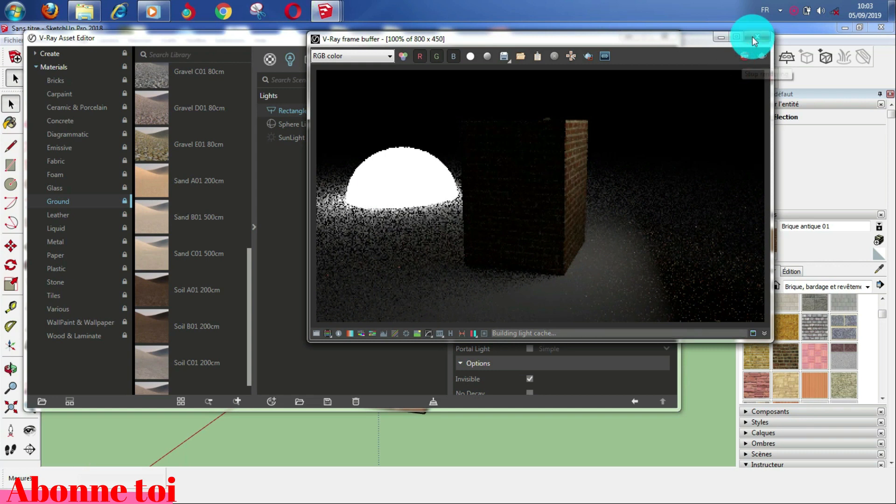
{"action": "left_click", "coordinate": [752, 36]}
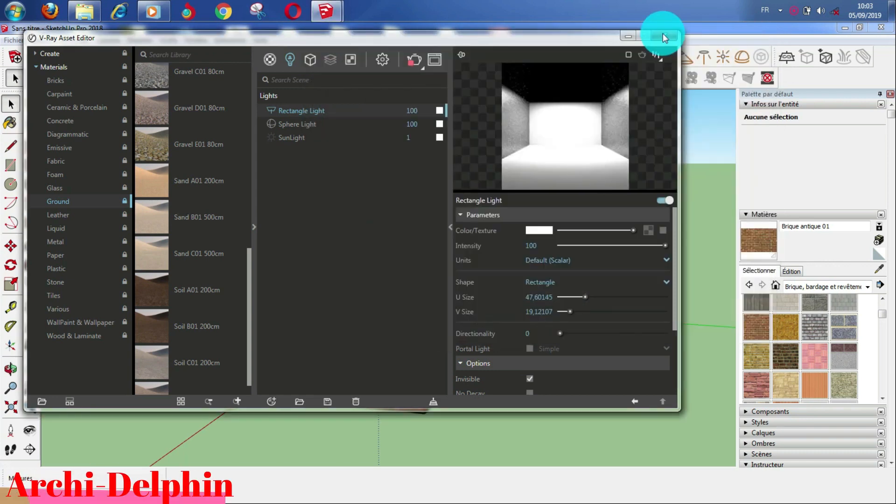
Step: Raise the sphere light 1,93m straight up along the blue axis with the Move tool
{"action": "left_click", "coordinate": [663, 35]}
{"action": "middle_click_drag", "start_coordinate": [415, 287], "coordinate": [286, 350]}
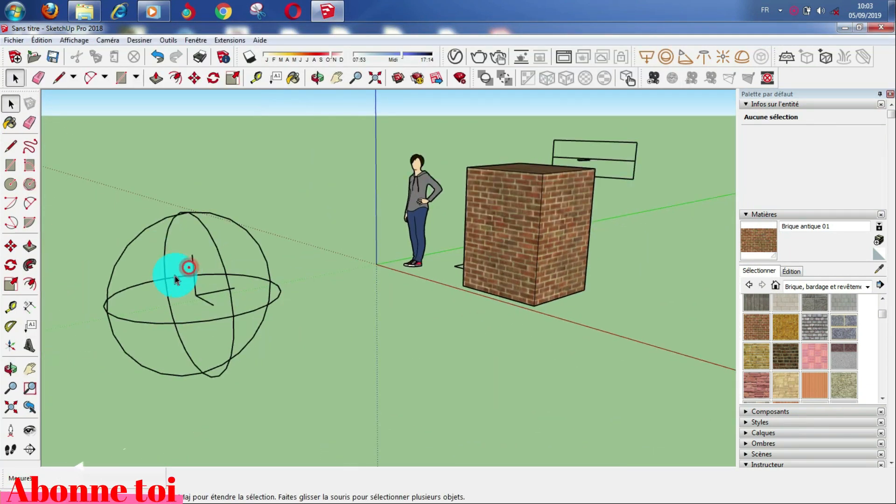
{"action": "left_click", "coordinate": [189, 216]}
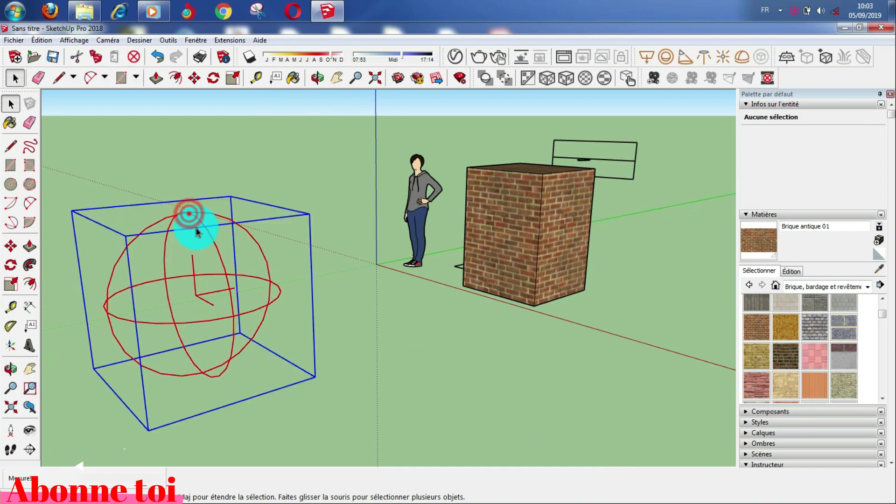
{"action": "left_click", "coordinate": [10, 245]}
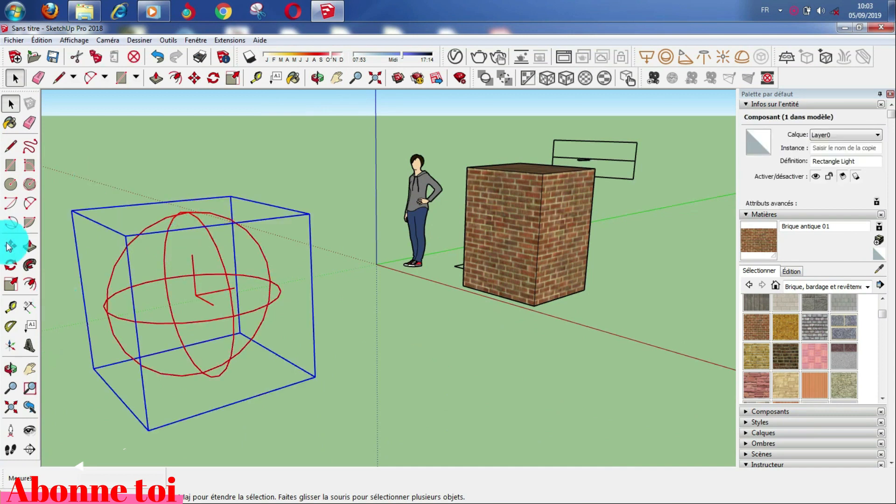
{"action": "left_click", "coordinate": [220, 358]}
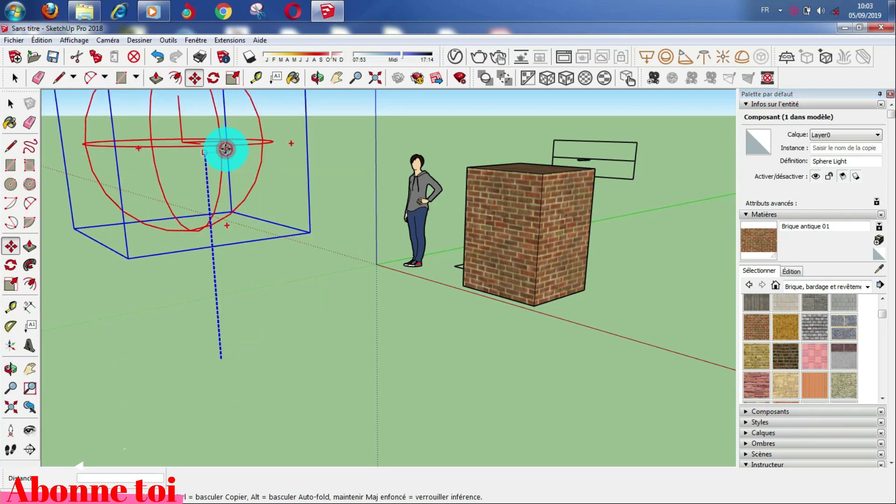
{"action": "left_click", "coordinate": [226, 149]}
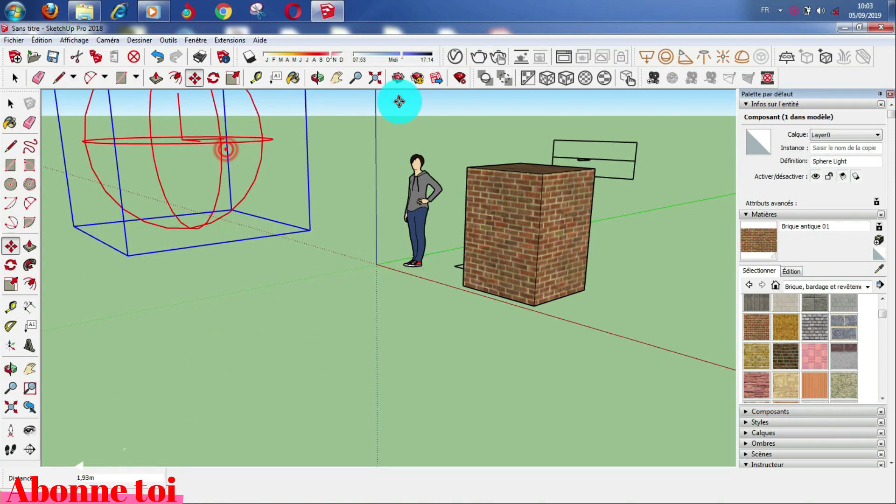
{"action": "left_click", "coordinate": [452, 56]}
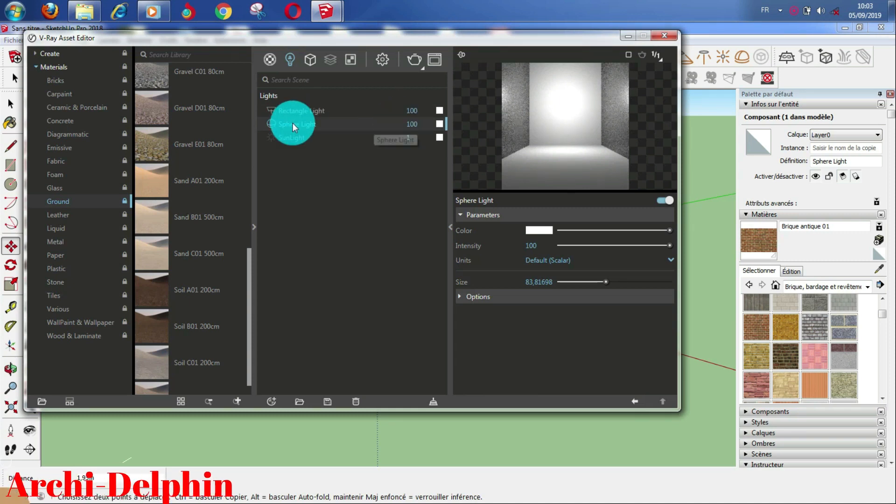
Step: Tick Invisible in the Sphere Light options and render to check its glow beside the box
{"action": "left_click", "coordinate": [461, 296]}
{"action": "left_click", "coordinate": [529, 312]}
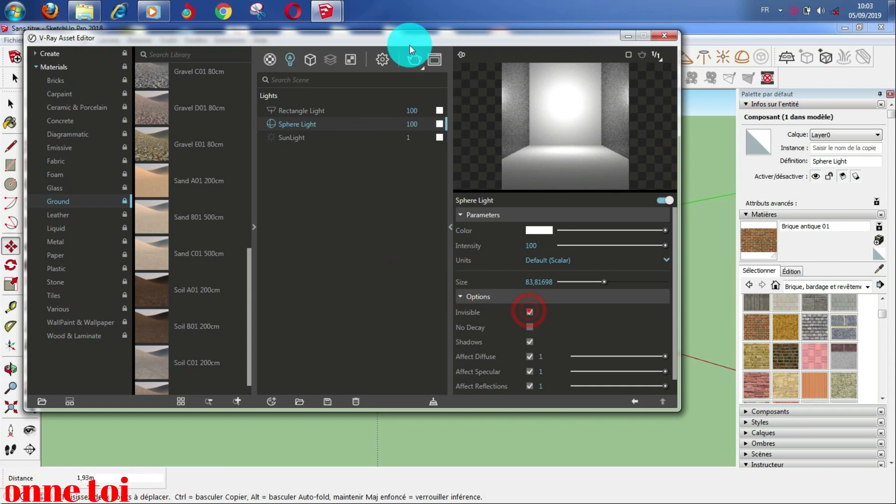
{"action": "left_click", "coordinate": [414, 60]}
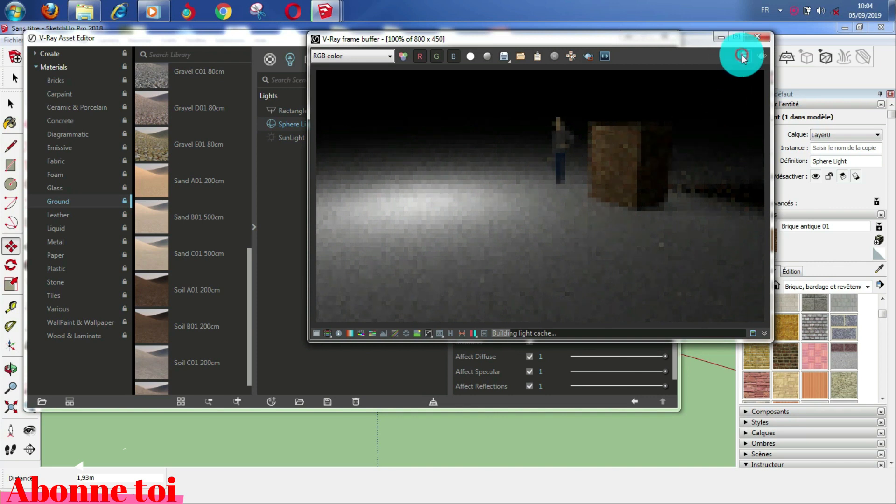
{"action": "left_click", "coordinate": [756, 38]}
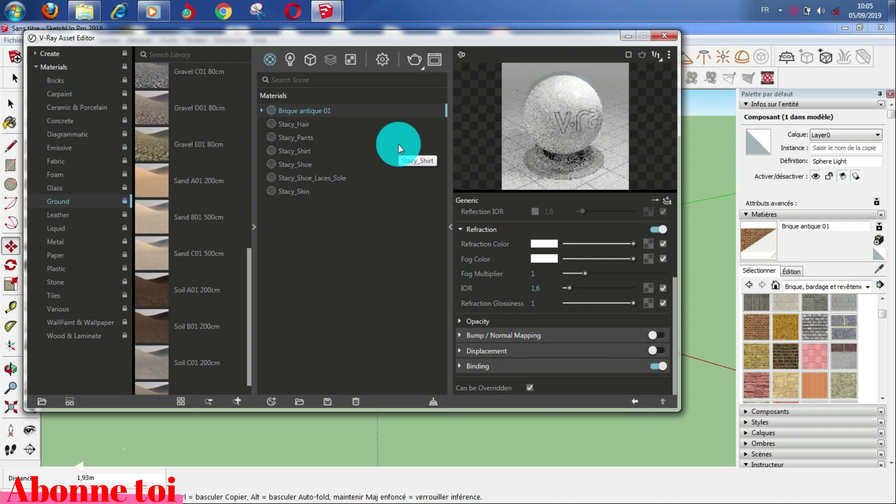